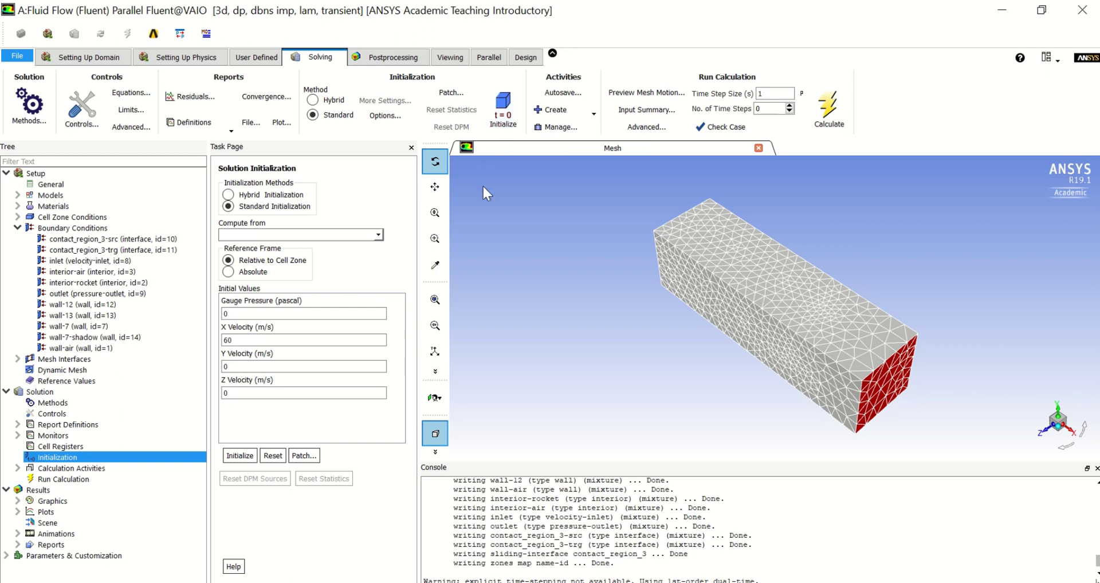
# Create solution animation animation-1 recording a vector-1 velocity plot on all surfaces every time step
pyautogui.click(569, 106)
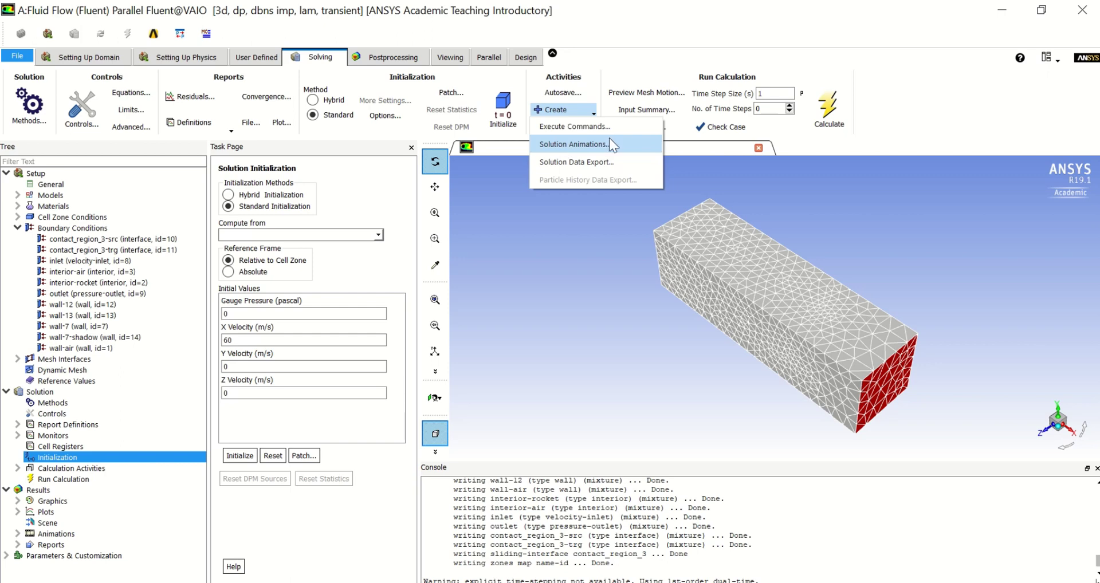
pyautogui.click(562, 145)
pyautogui.moveTo(352, 305); pyautogui.dragTo(353, 132)
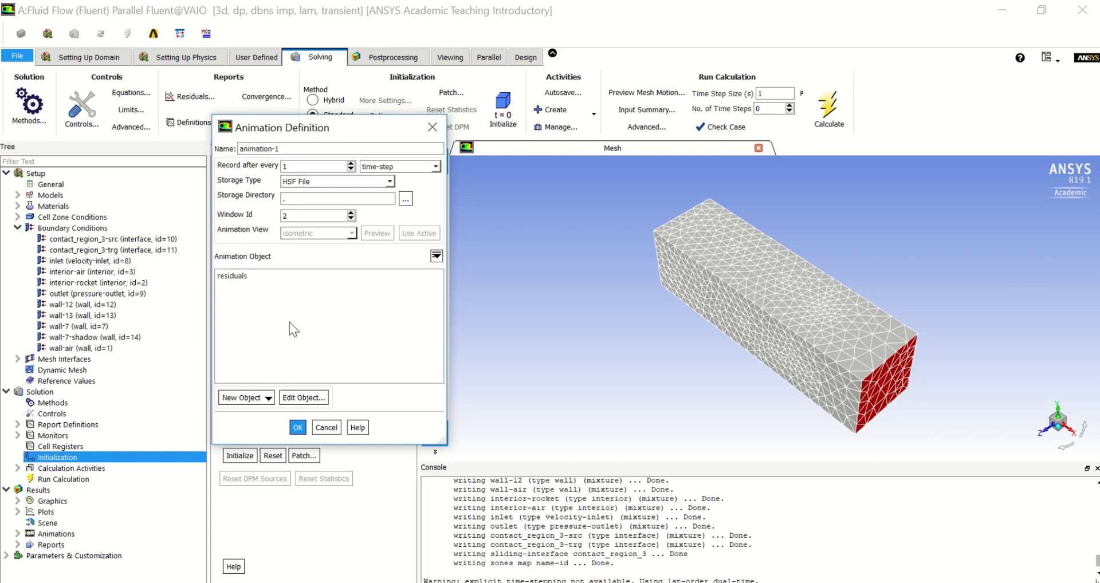
pyautogui.click(261, 398)
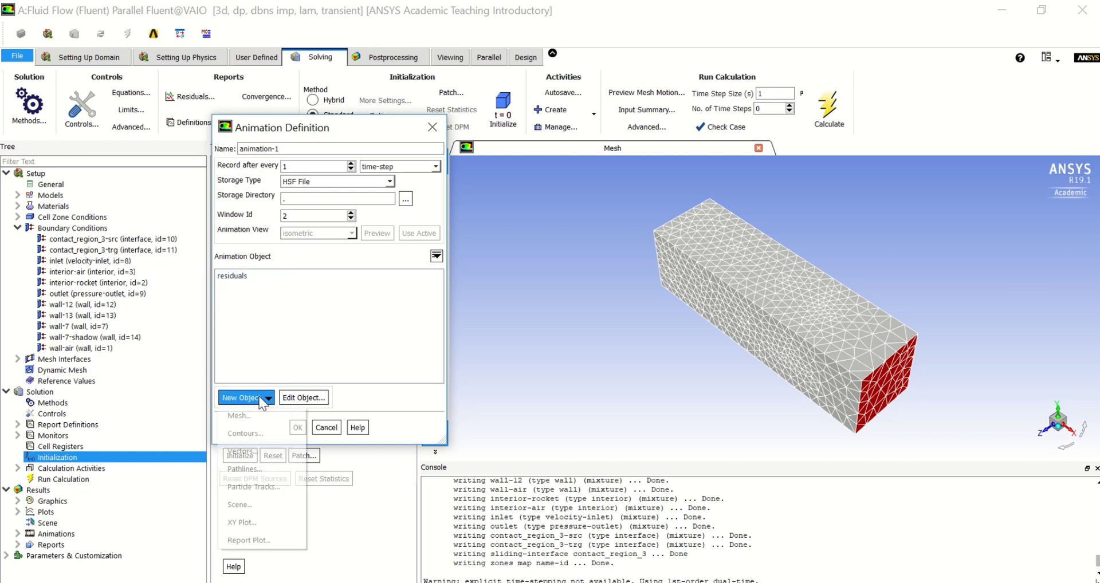
pyautogui.click(243, 451)
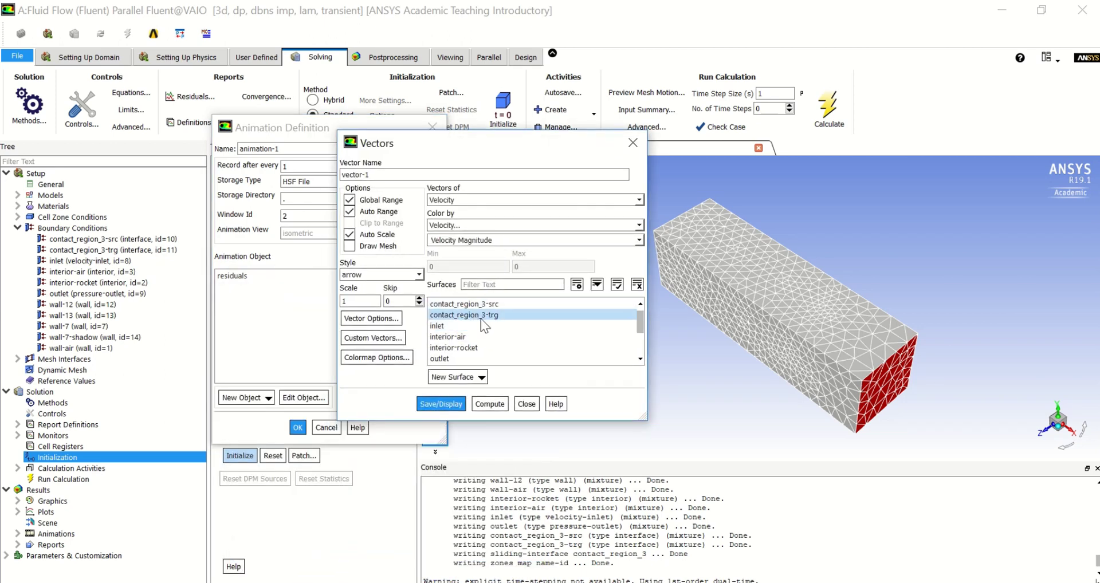
pyautogui.moveTo(475, 303); pyautogui.dragTo(484, 381)
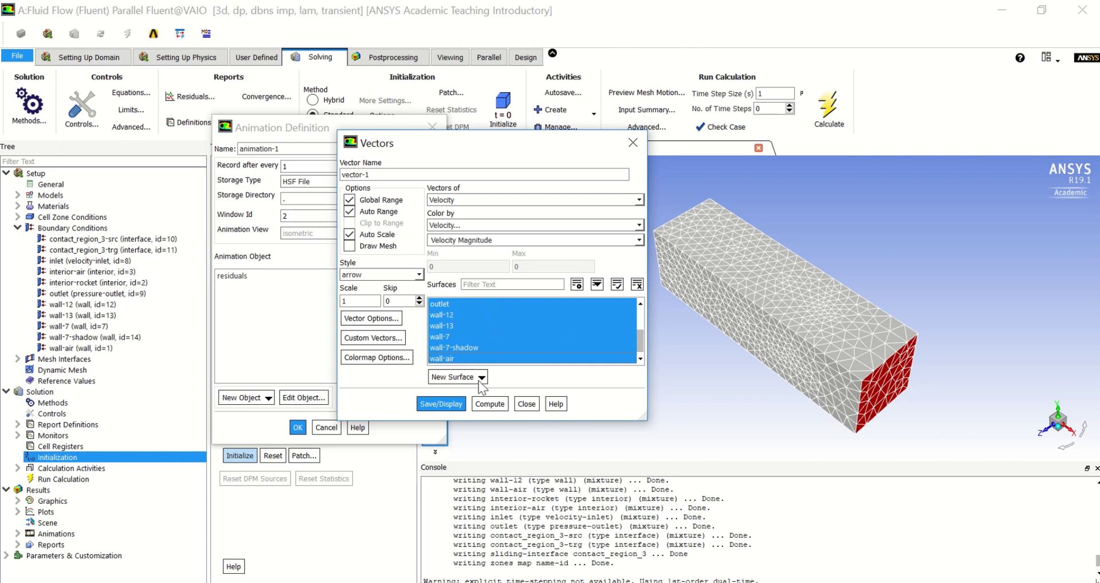
pyautogui.click(436, 404)
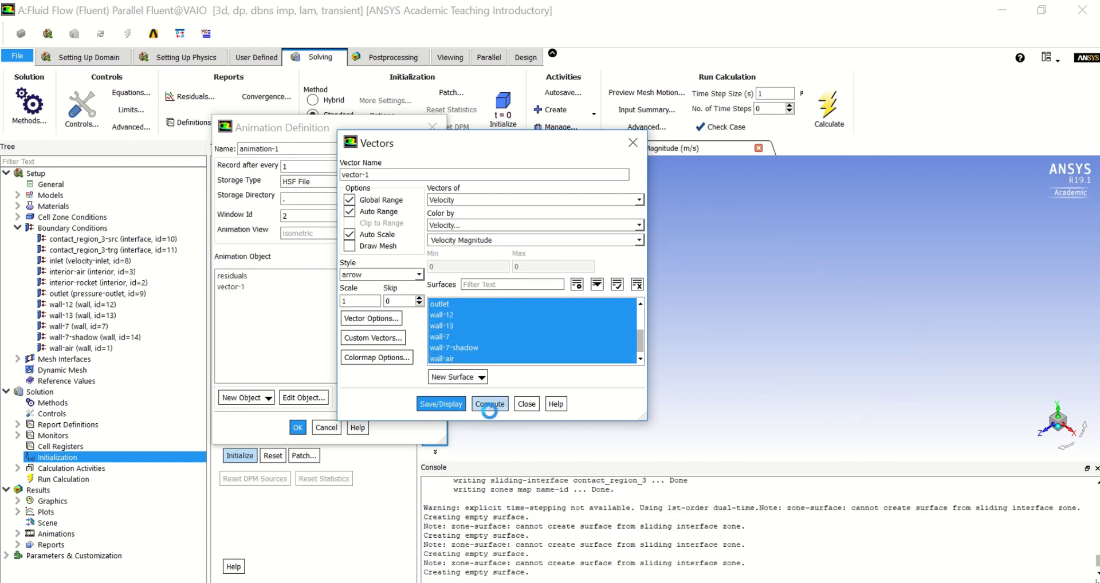
pyautogui.click(527, 405)
pyautogui.click(261, 287)
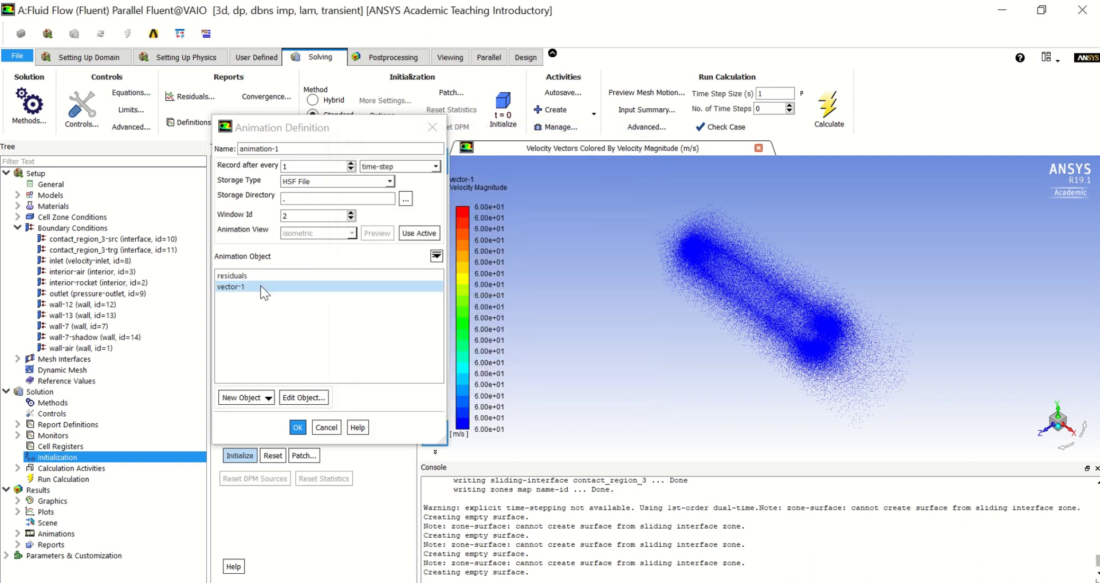
pyautogui.click(297, 428)
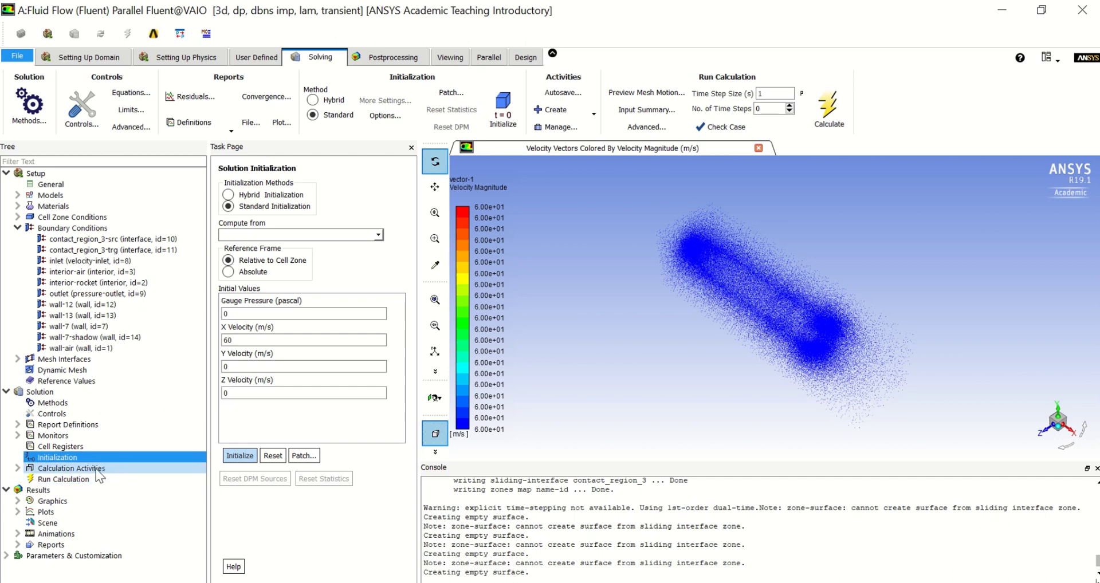
# Set No. of Time Steps to 50 and calculate the transient solution
pyautogui.doubleClick(96, 470)
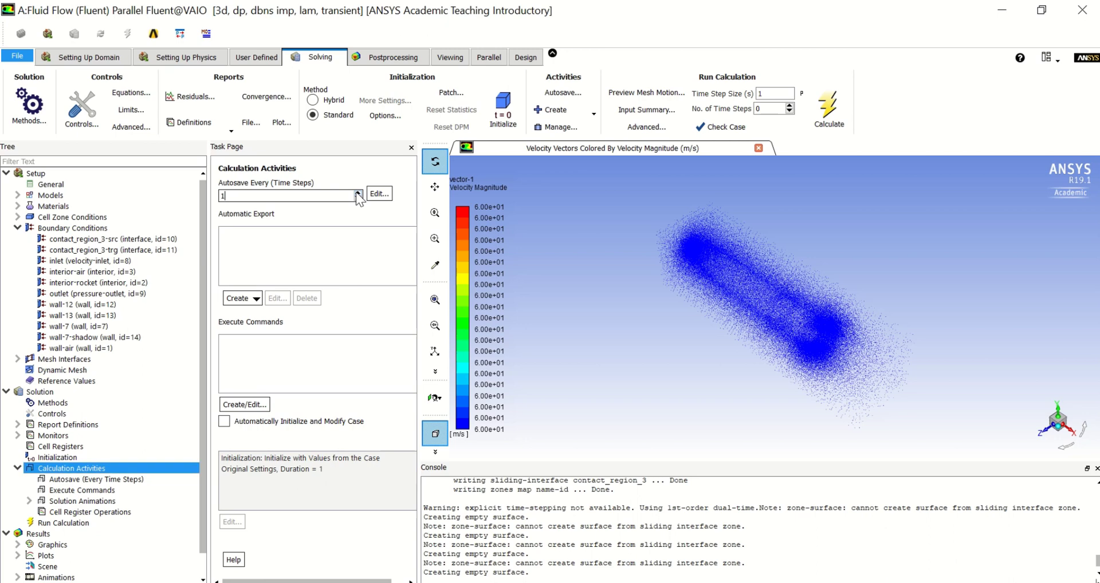
pyautogui.click(230, 190)
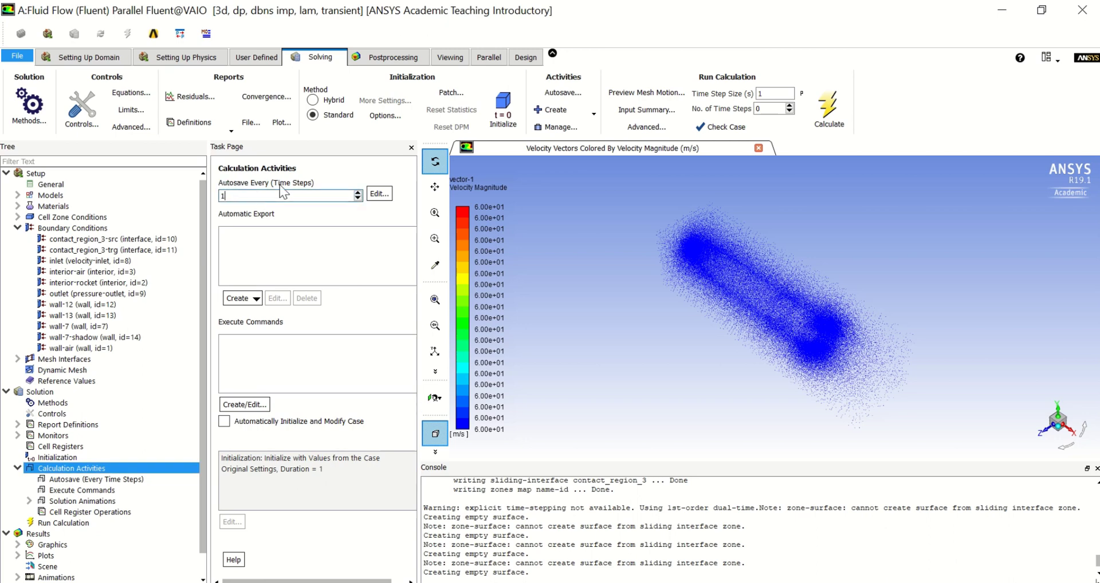
pyautogui.click(758, 108)
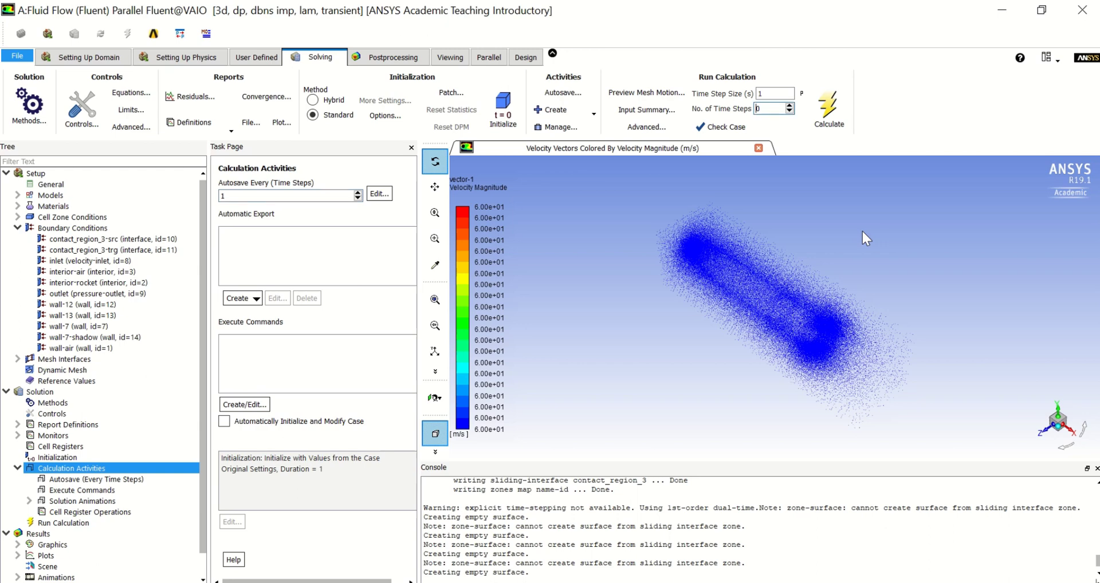
pyautogui.write('5')
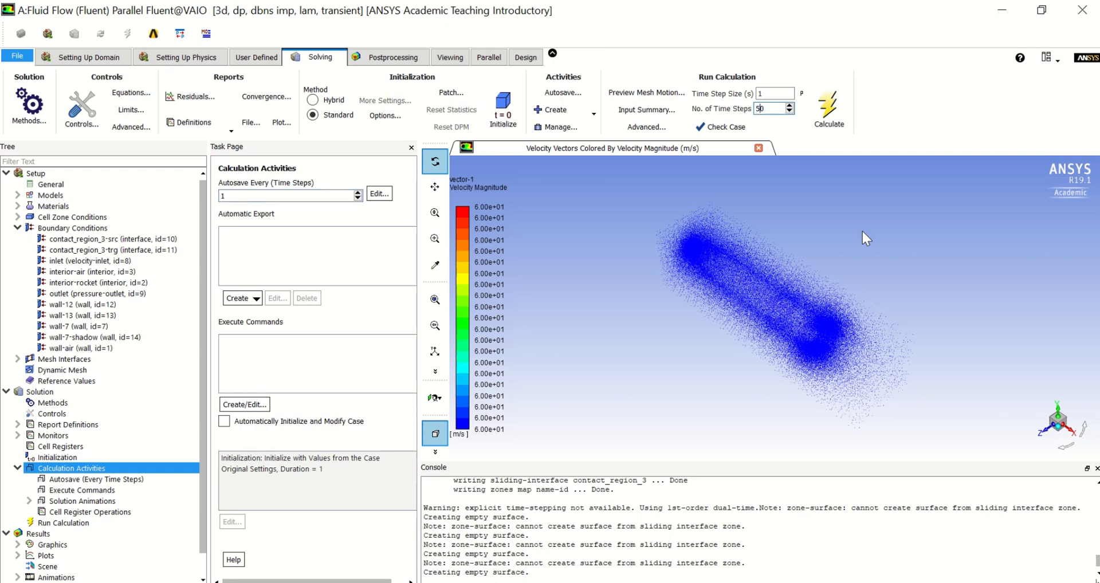
pyautogui.click(824, 110)
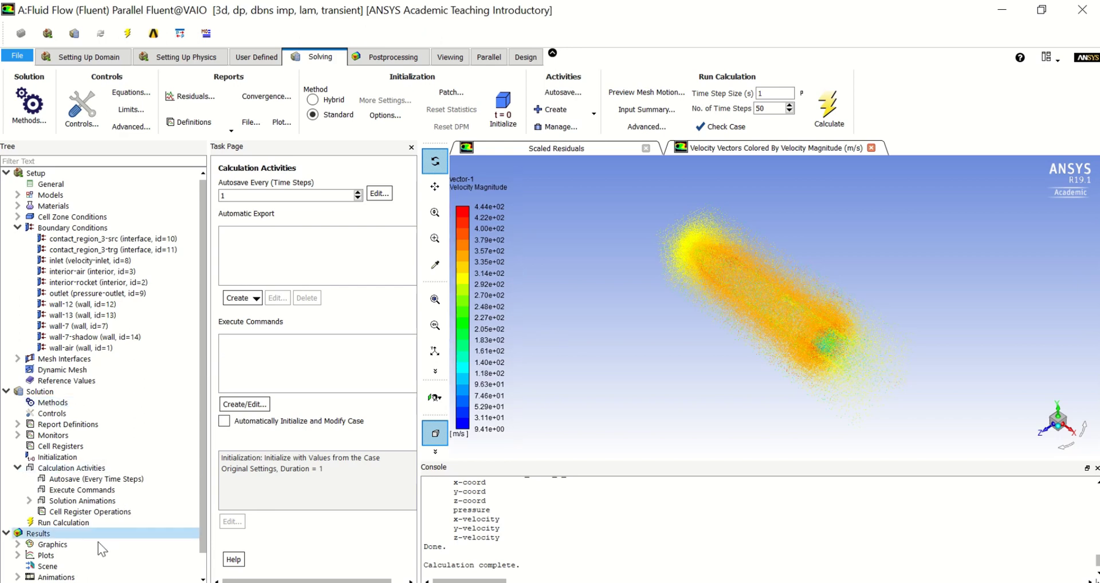
# Play back the recorded velocity vector animation, then stop it
pyautogui.doubleClick(90, 579)
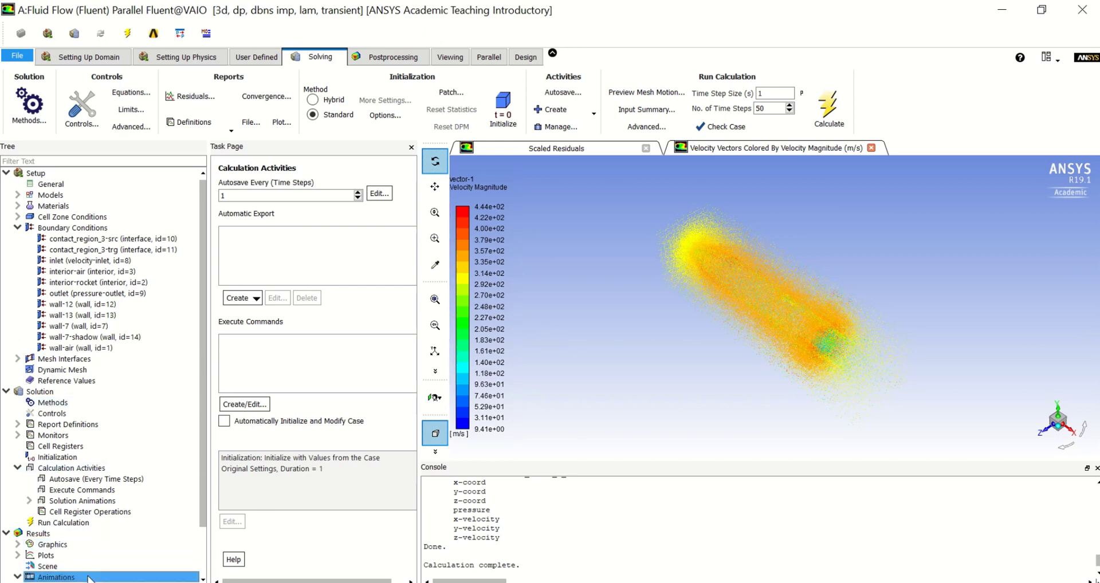
pyautogui.doubleClick(278, 351)
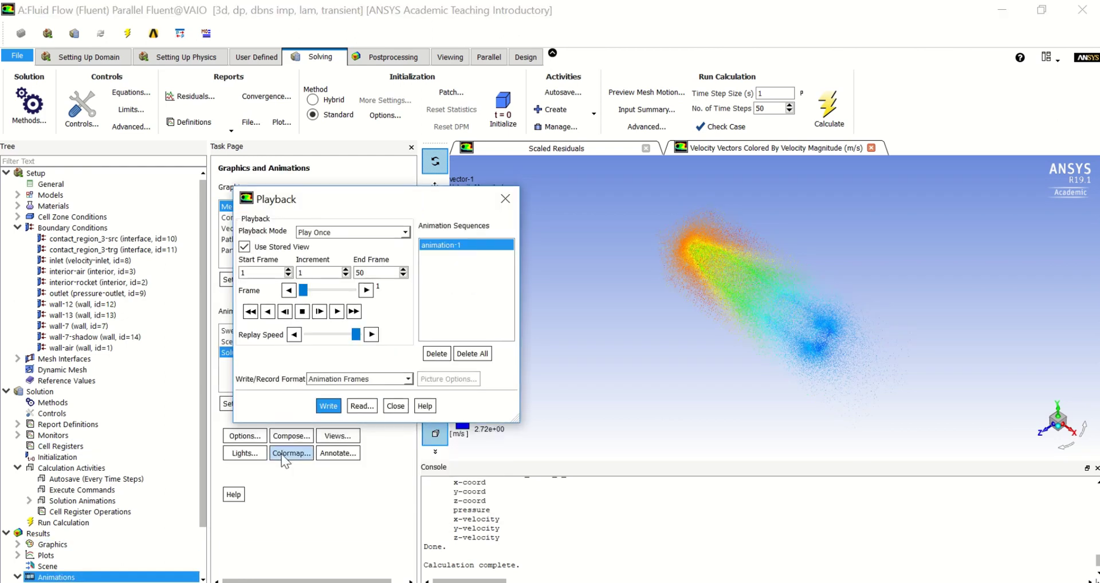
pyautogui.click(337, 318)
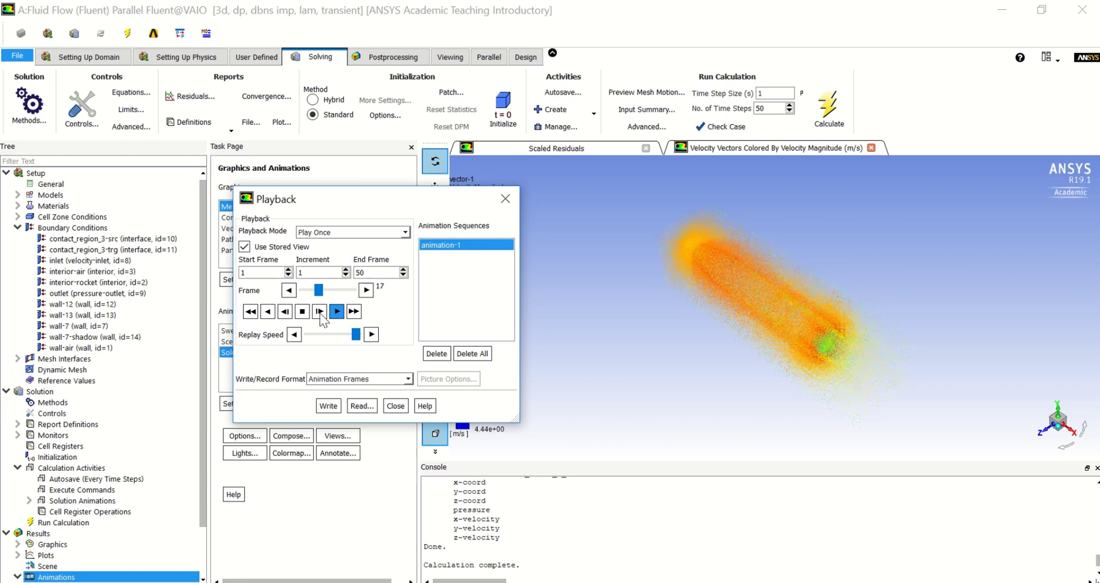
pyautogui.click(302, 311)
# Close the playback and open the Workbench Results cell in CFD-Post
pyautogui.click(506, 199)
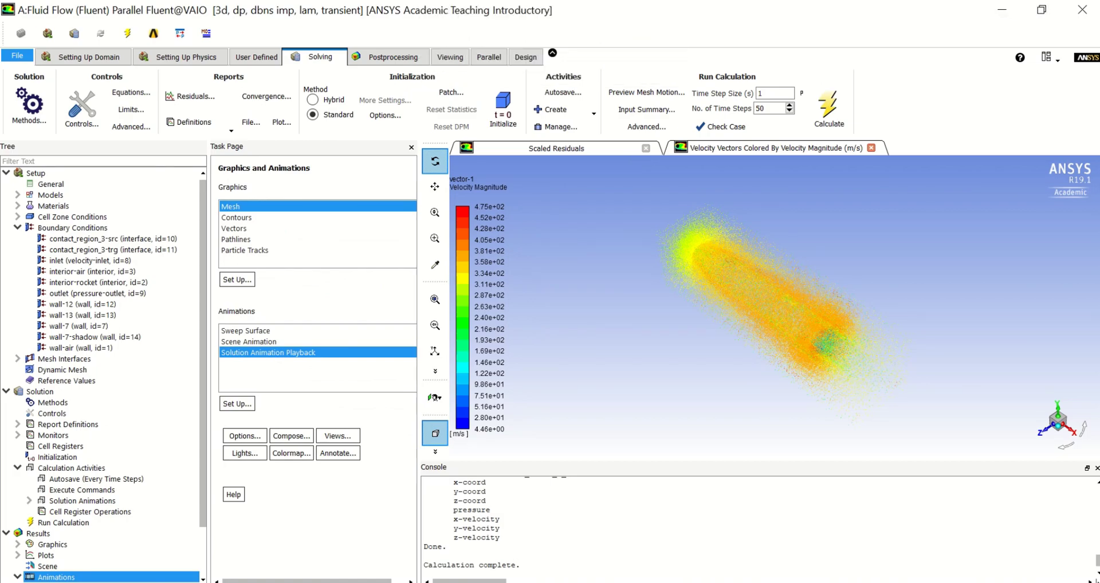
pyautogui.hotkey('alt', 'Tab')
pyautogui.doubleClick(263, 200)
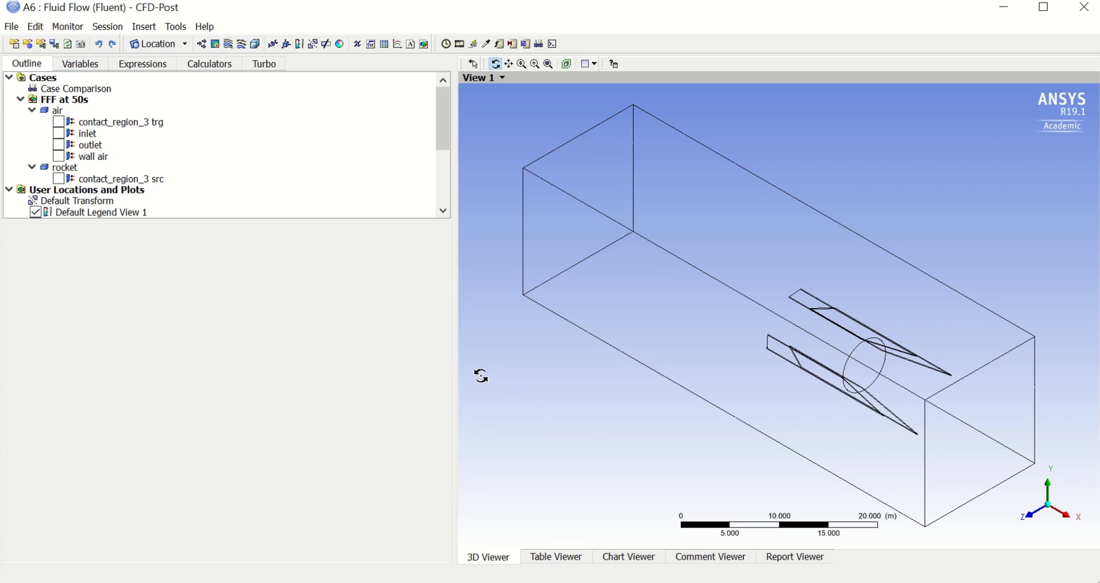
# With the FFF at 50s case loaded, browse the Tools menu and open the Insert menu
pyautogui.click(175, 27)
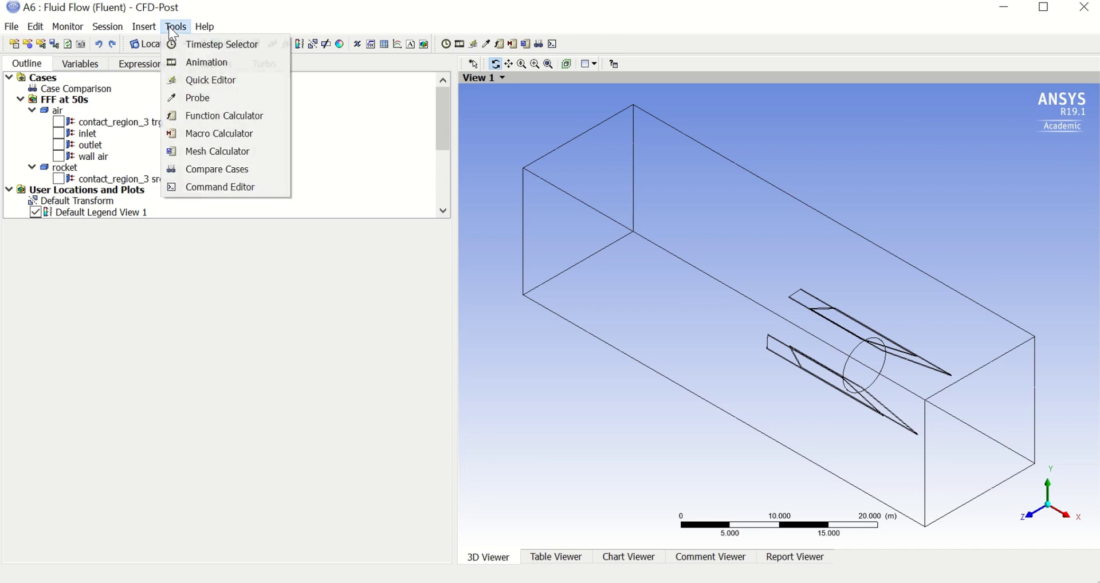
pyautogui.click(148, 27)
# Insert Plane 1, an XY slice plane at Z=0, through the model
pyautogui.moveTo(161, 44)
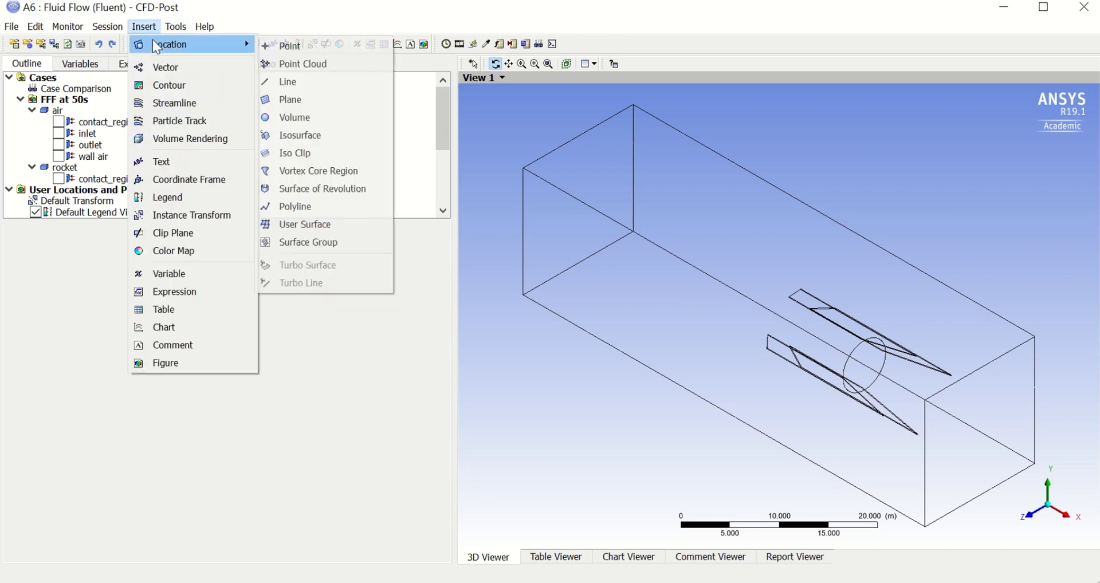
pyautogui.click(309, 101)
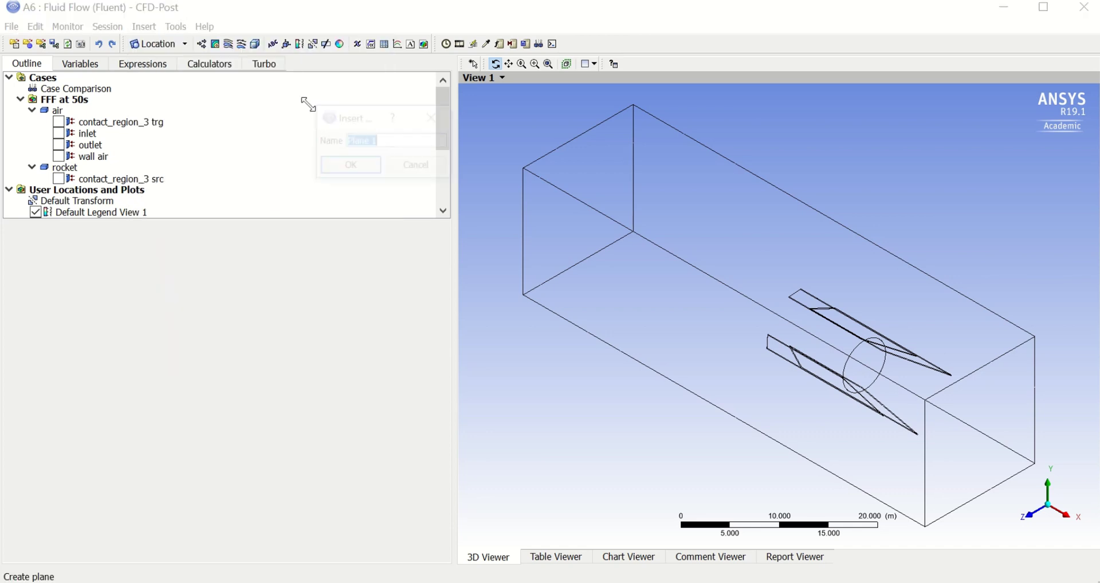
pyautogui.click(324, 171)
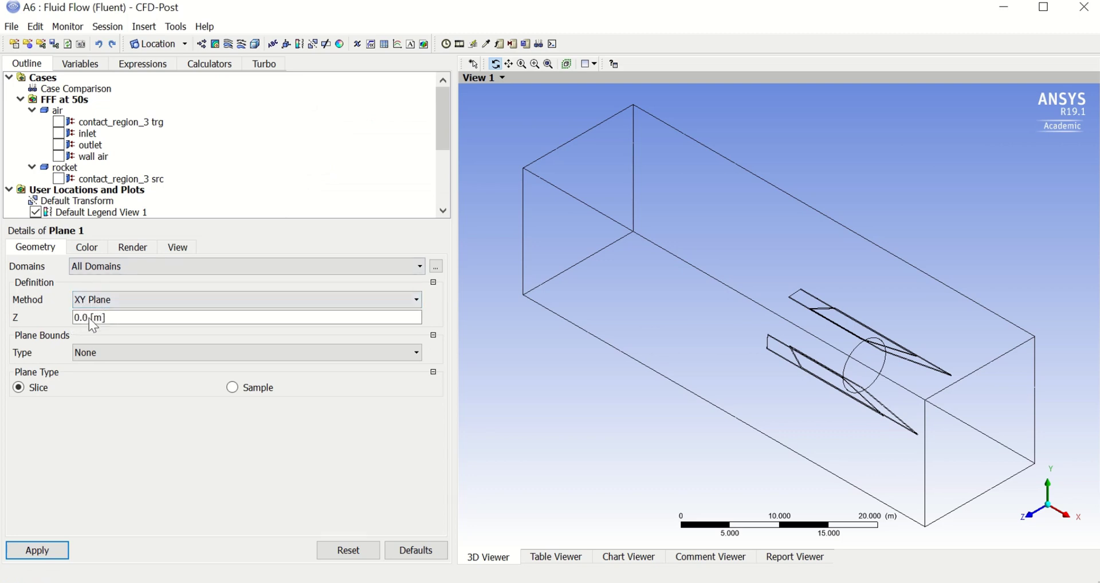
pyautogui.click(39, 550)
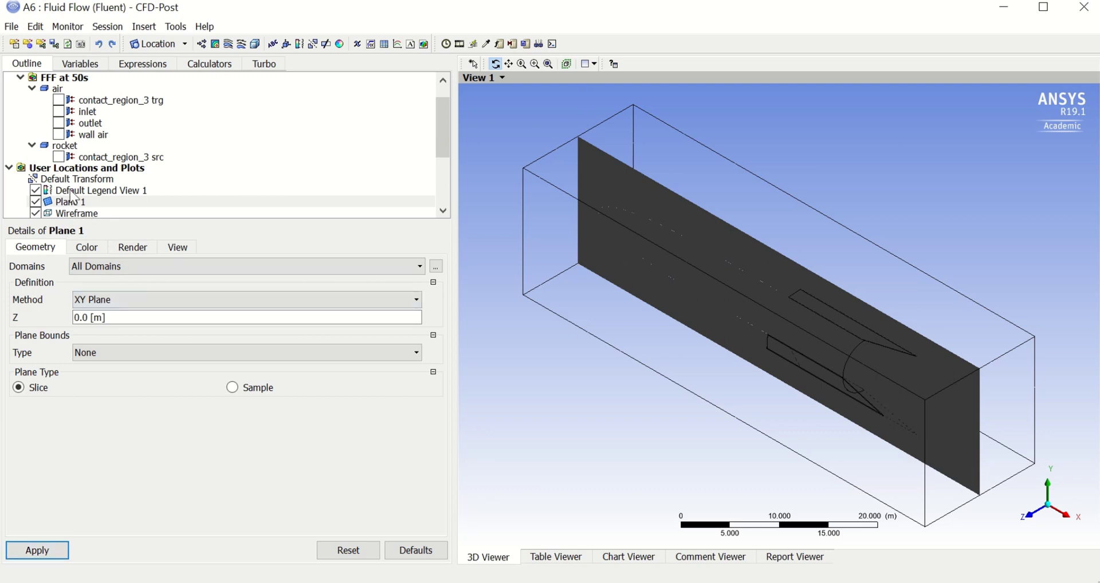
# Add a Vector 1 velocity plot located on Plane 1
pyautogui.click(202, 45)
pyautogui.click(241, 107)
pyautogui.click(129, 297)
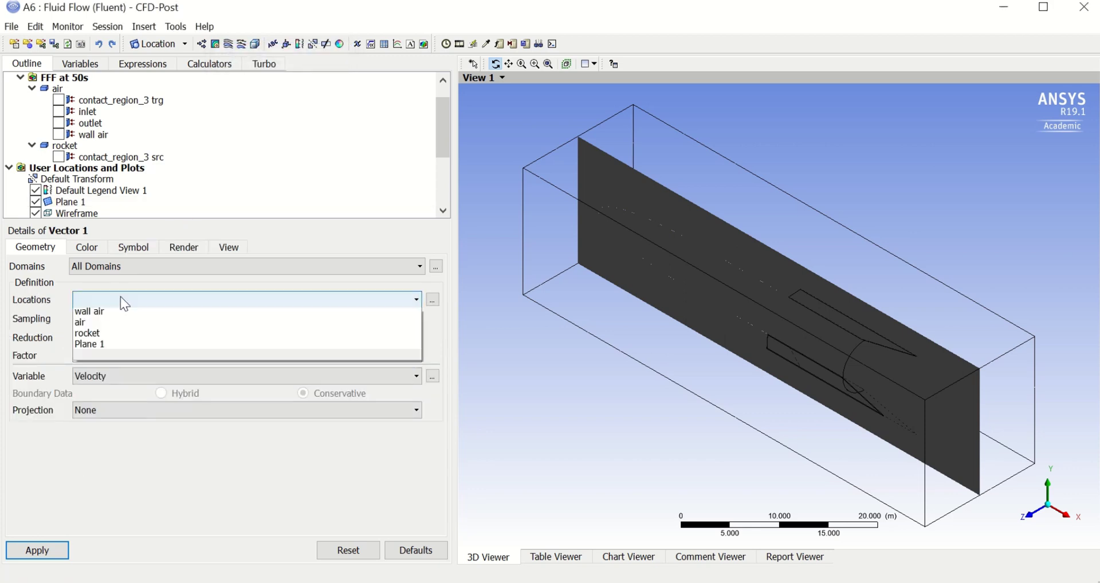
pyautogui.click(109, 390)
pyautogui.click(40, 551)
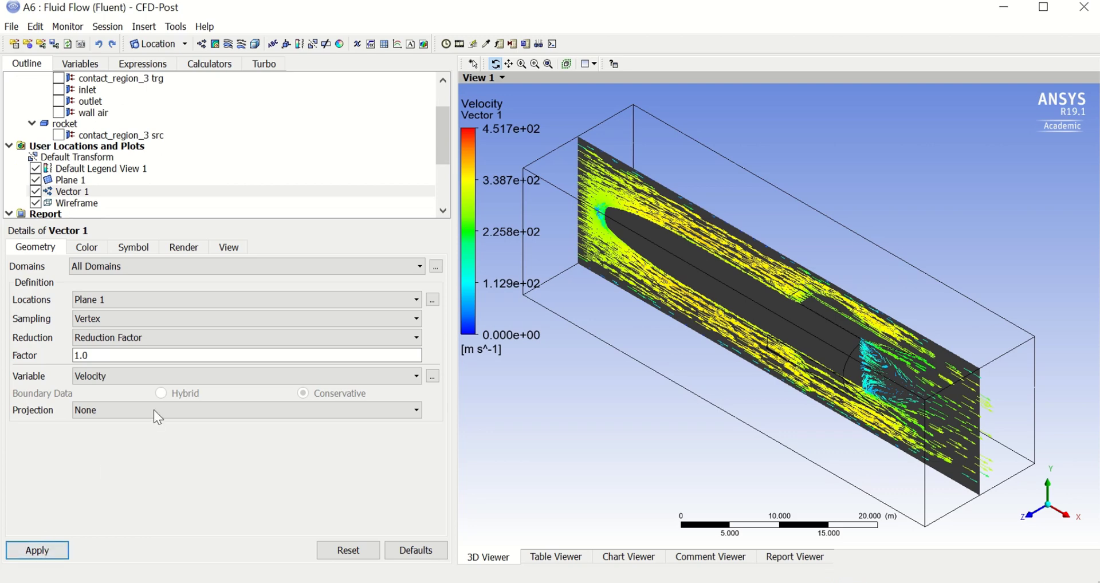
pyautogui.click(460, 45)
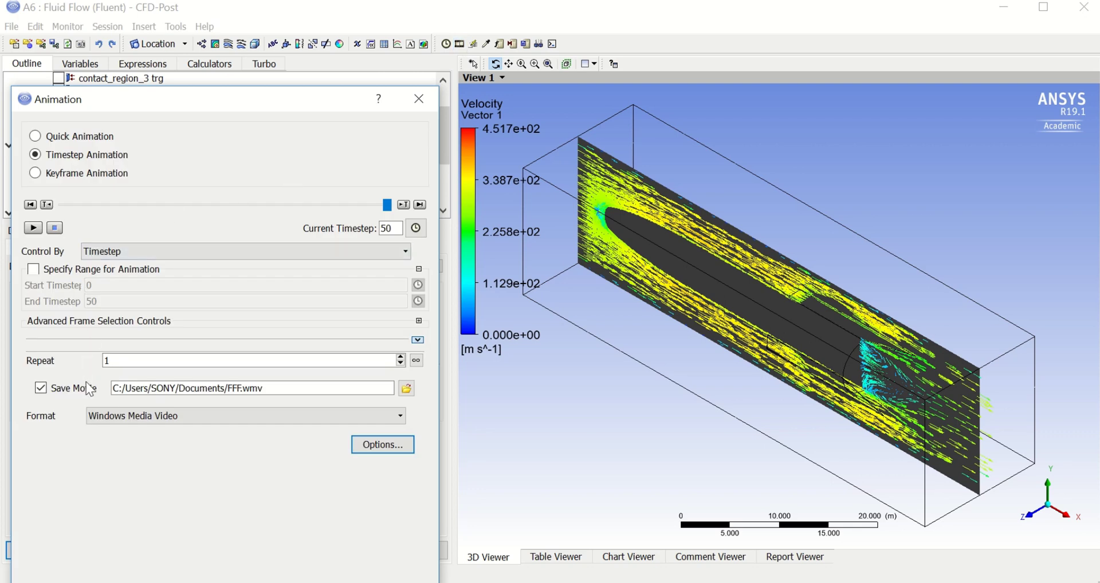
# Keep Save Movie on and set the timestep animation file to FFF.wmv on the Desktop
pyautogui.click(41, 389)
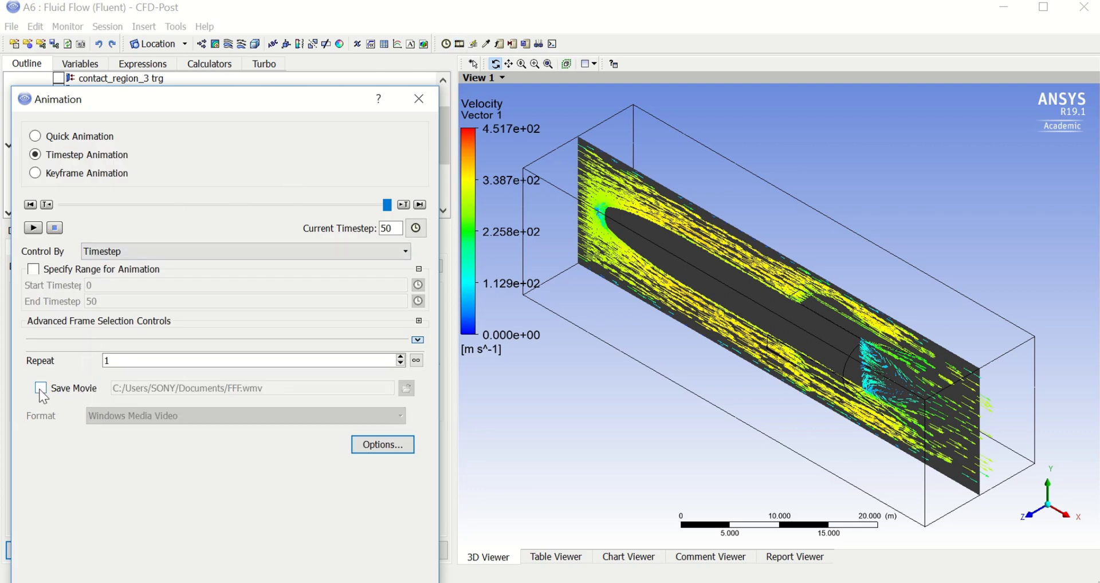
pyautogui.click(40, 389)
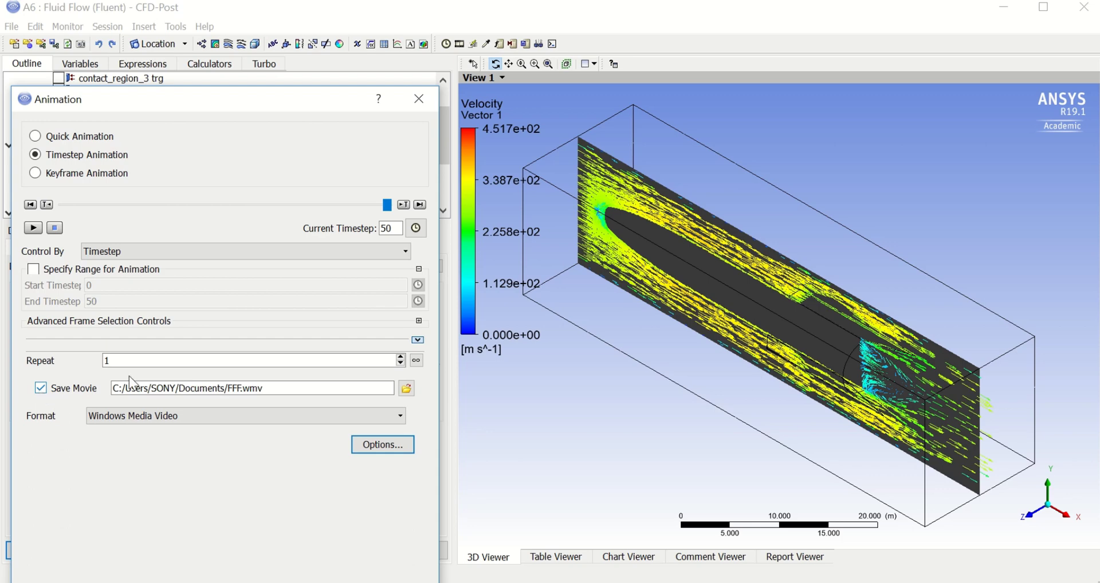
pyautogui.click(407, 389)
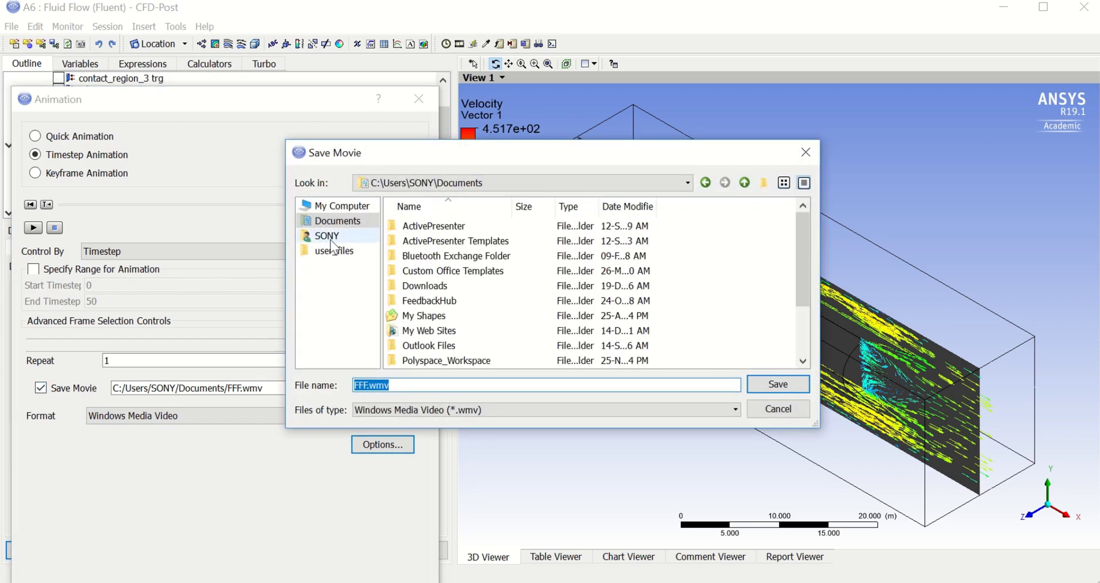
pyautogui.click(338, 206)
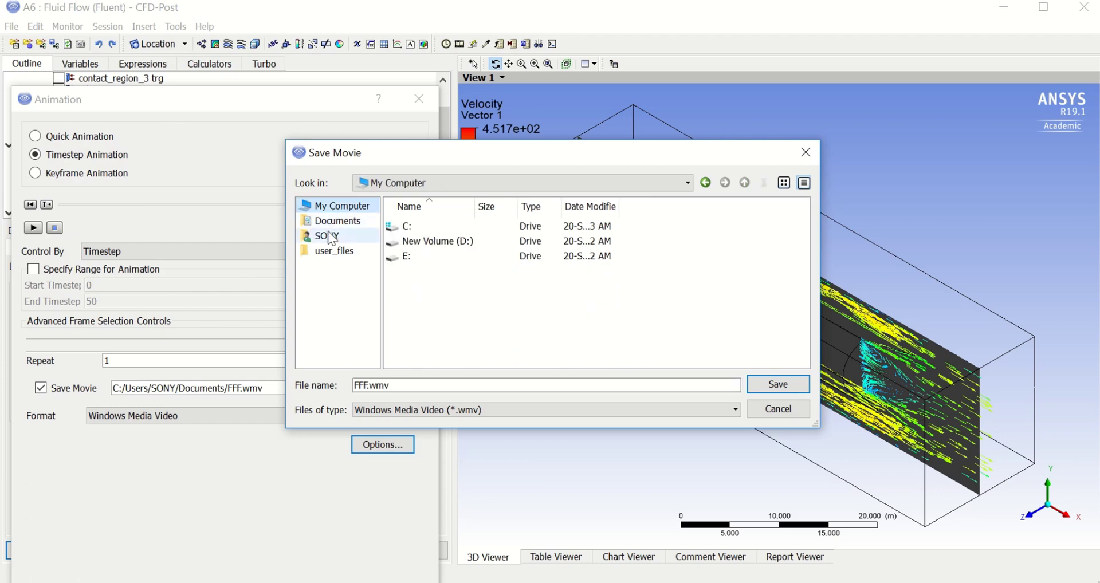
pyautogui.click(330, 237)
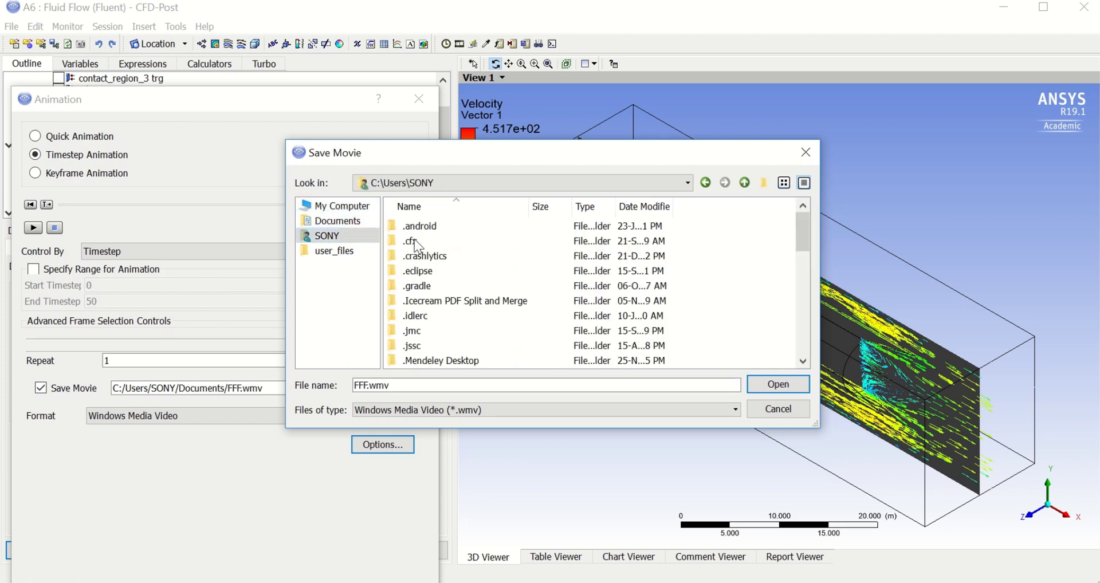
pyautogui.doubleClick(421, 347)
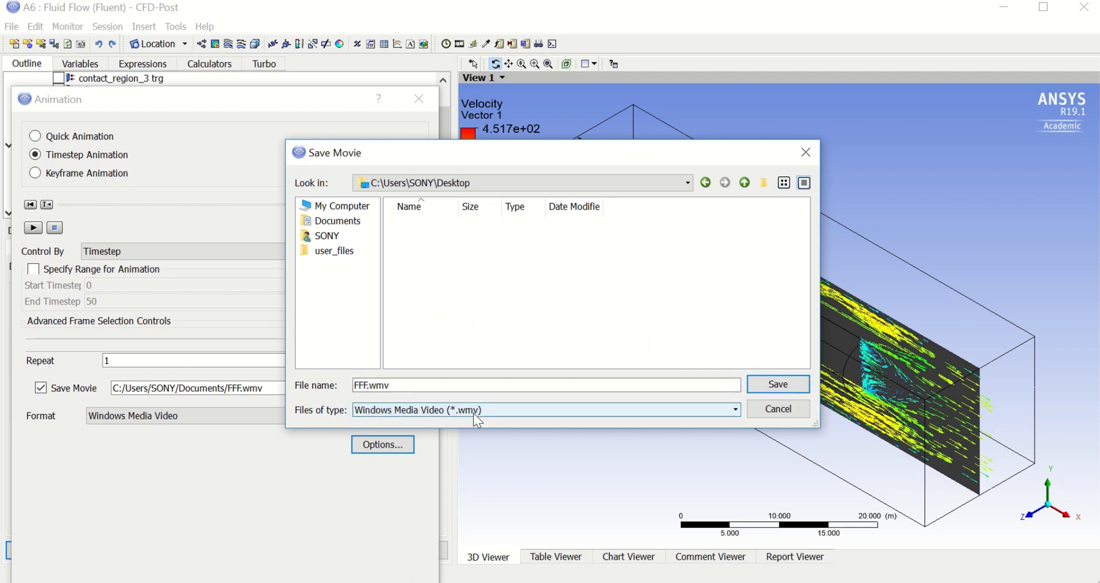
pyautogui.click(781, 385)
# Play the Vector 1 timestep animation through all 50 timesteps, writing FFF.wmv
pyautogui.click(33, 228)
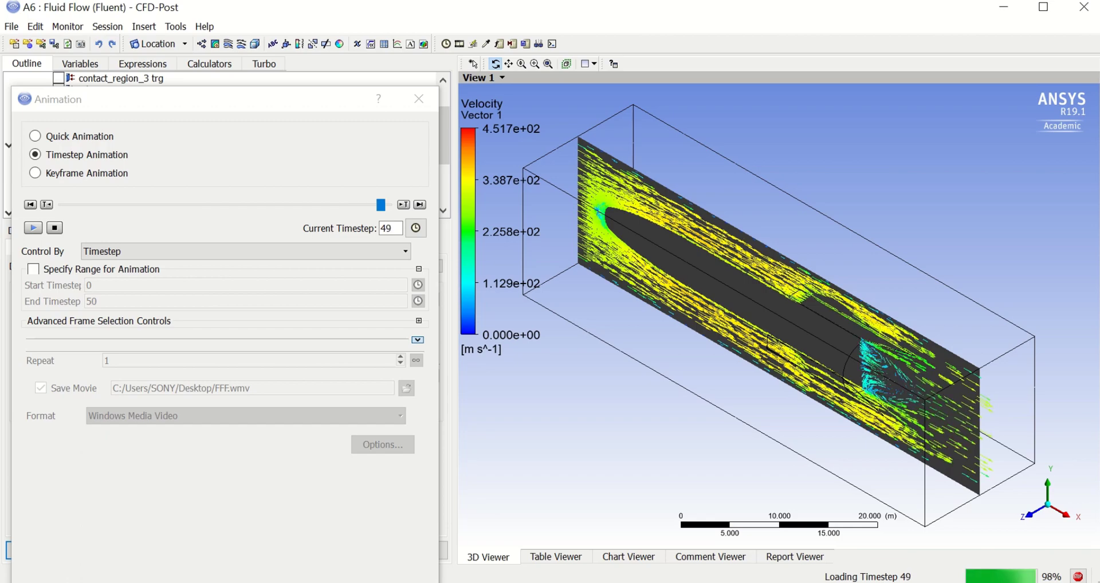
# Open FFF.wmv from the desktop in Movies & TV, watch it full screen, then close it
pyautogui.press('super+d')
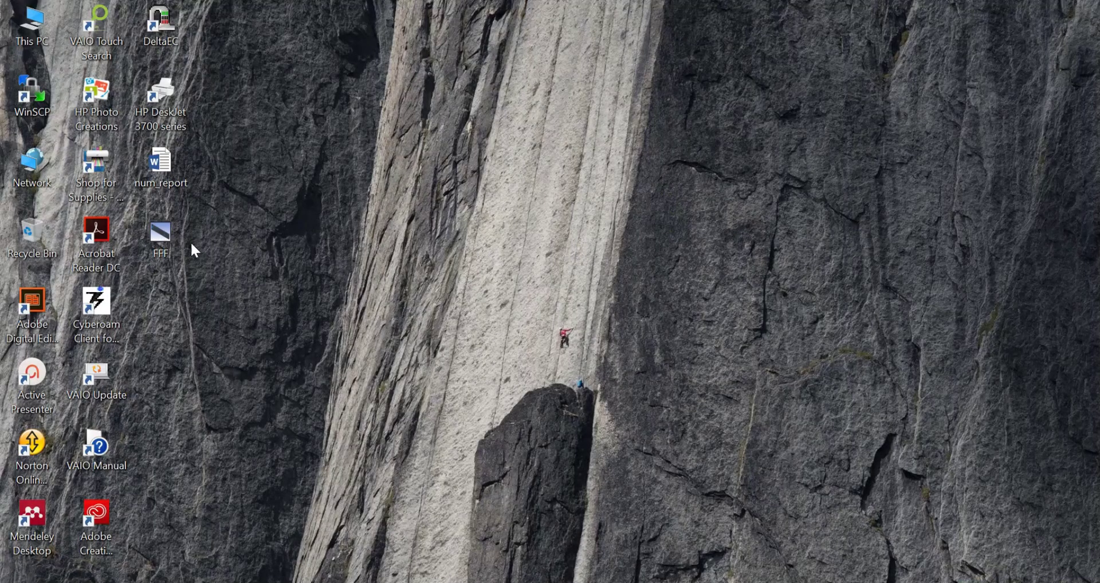
pyautogui.doubleClick(162, 236)
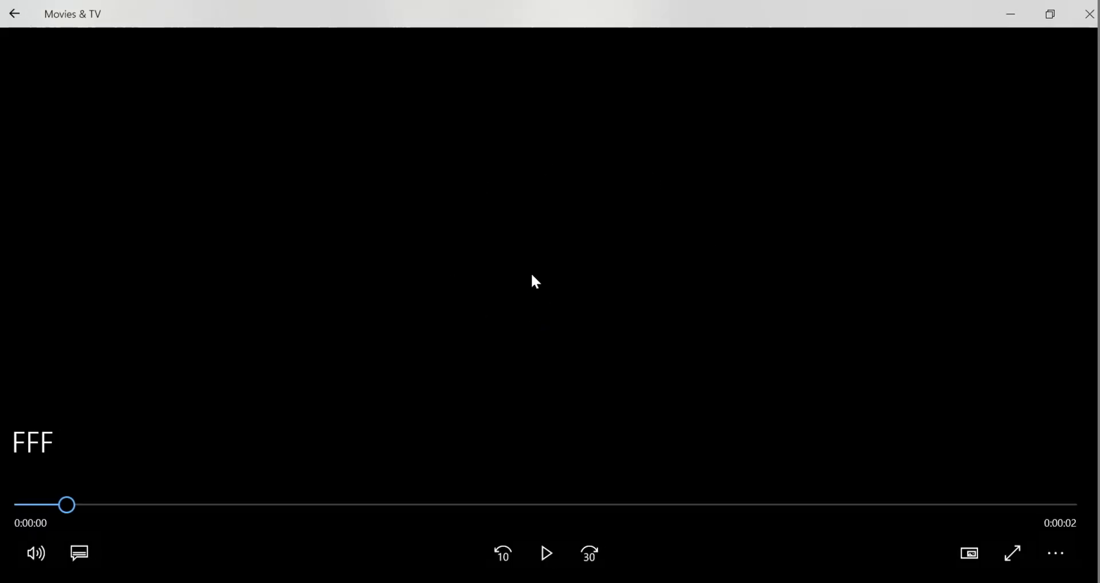
pyautogui.doubleClick(532, 279)
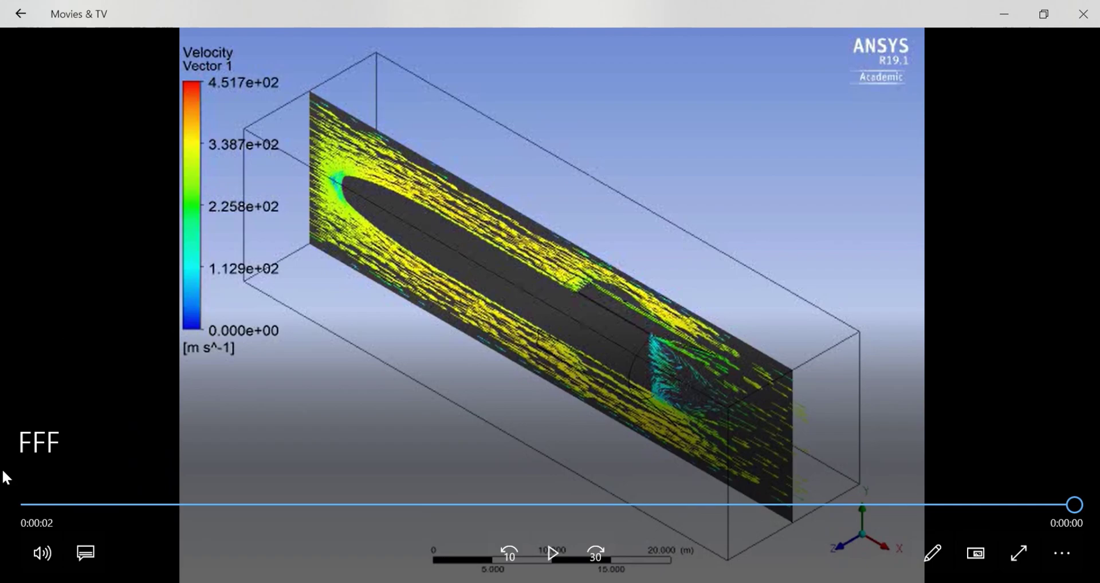
pyautogui.click(1083, 14)
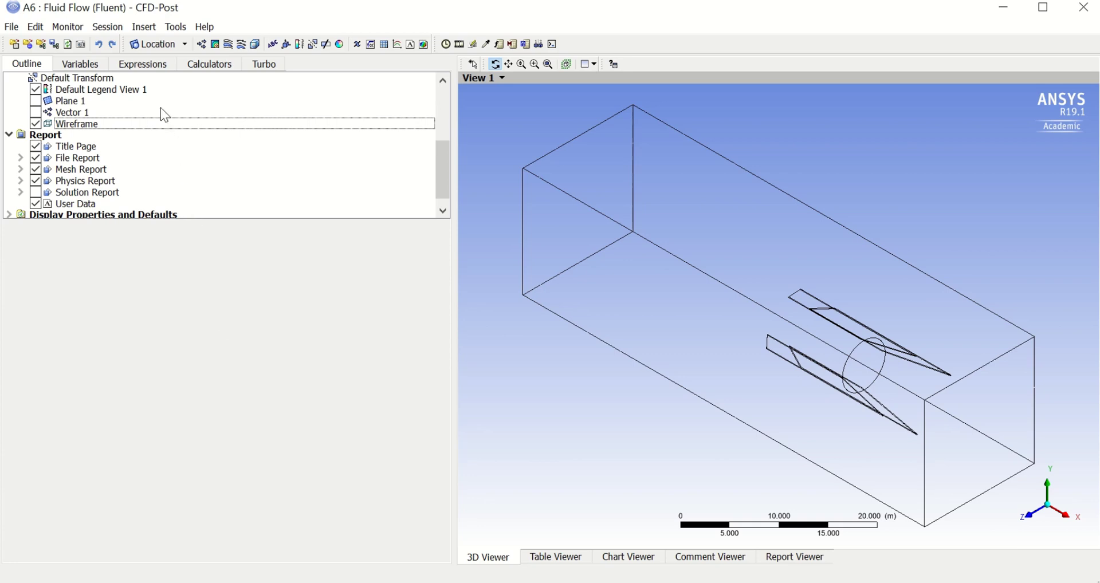
# Insert a new volume location with the default name Volume 1
pyautogui.click(144, 27)
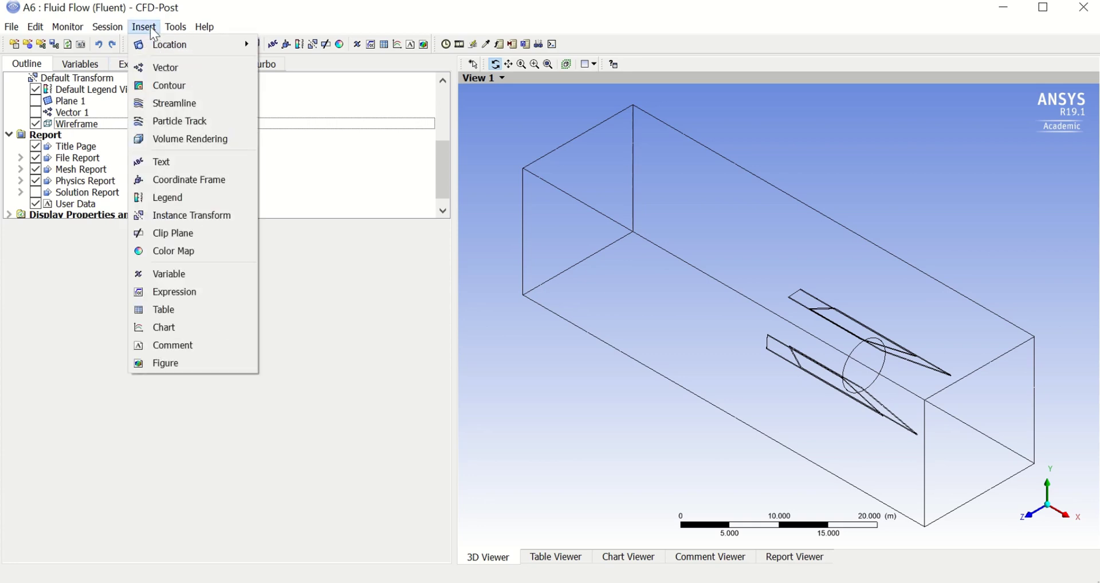
pyautogui.moveTo(177, 43)
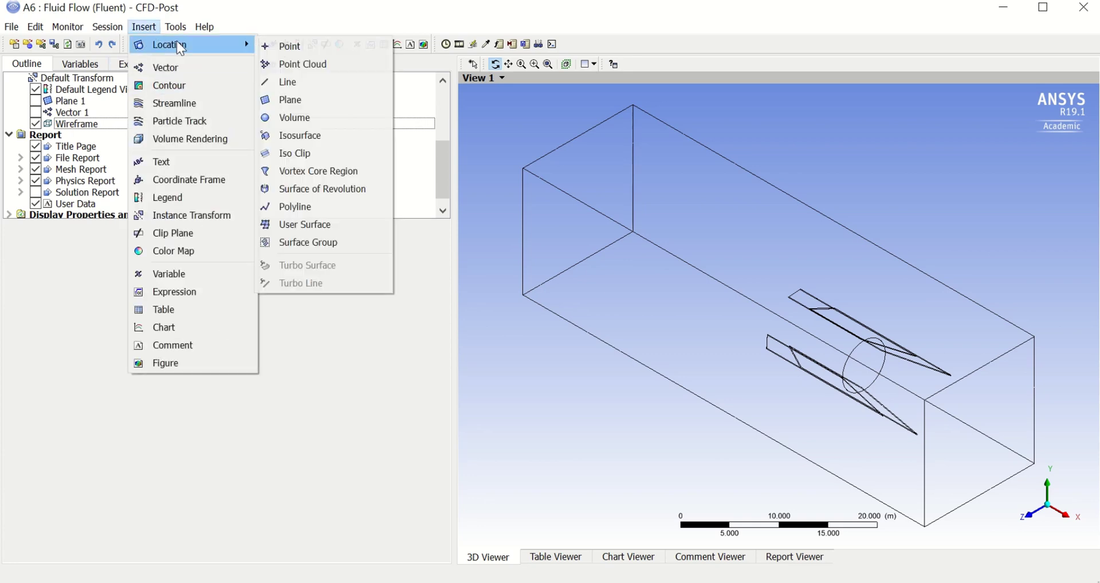
pyautogui.click(319, 119)
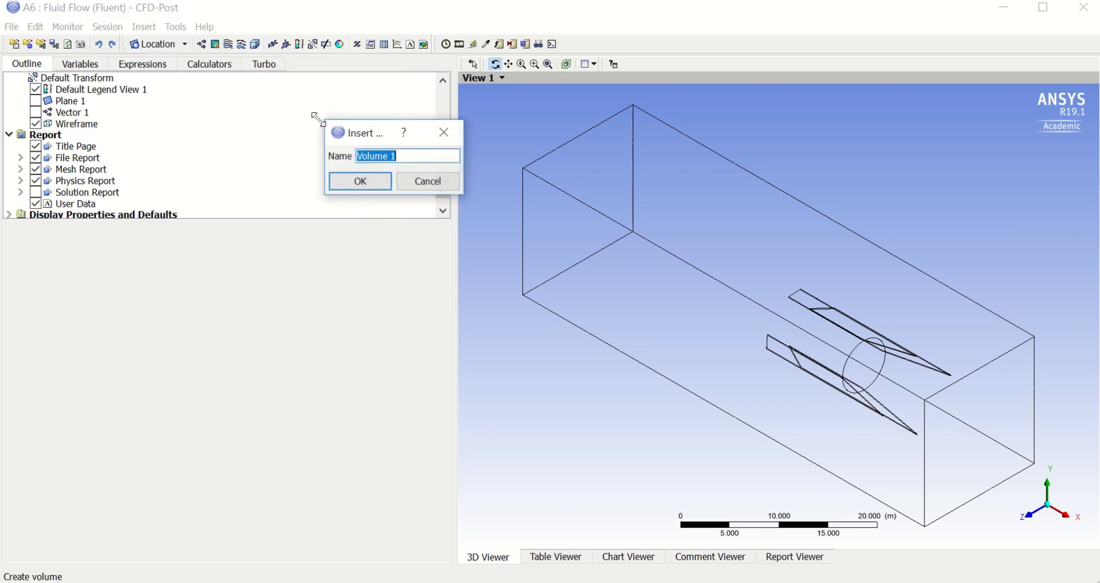
pyautogui.click(360, 182)
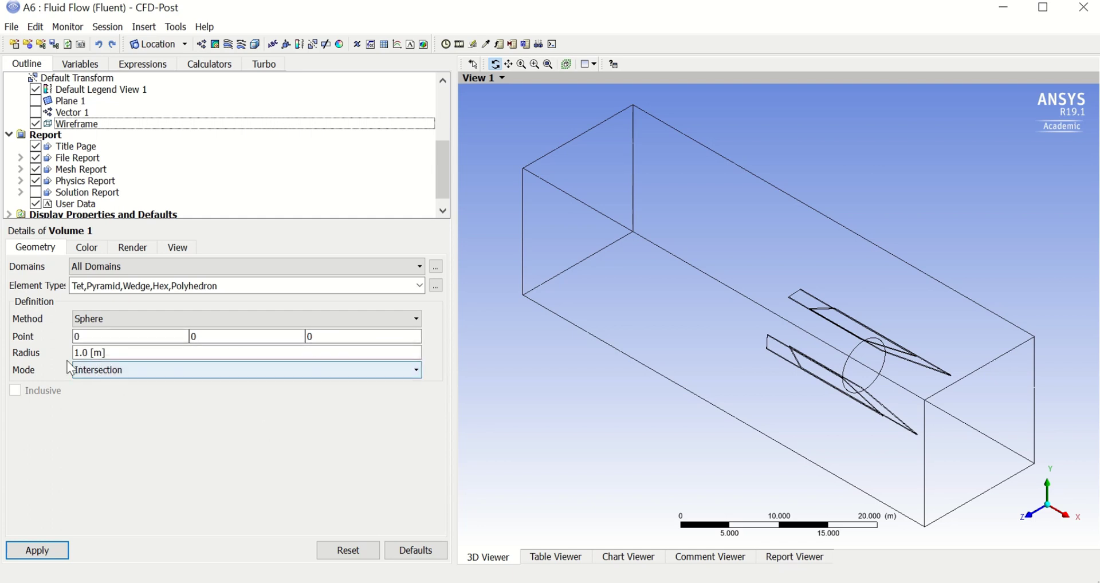
# Create the sphere volume and move its centre to -16.4245, 0, 0 near the nose
pyautogui.click(38, 552)
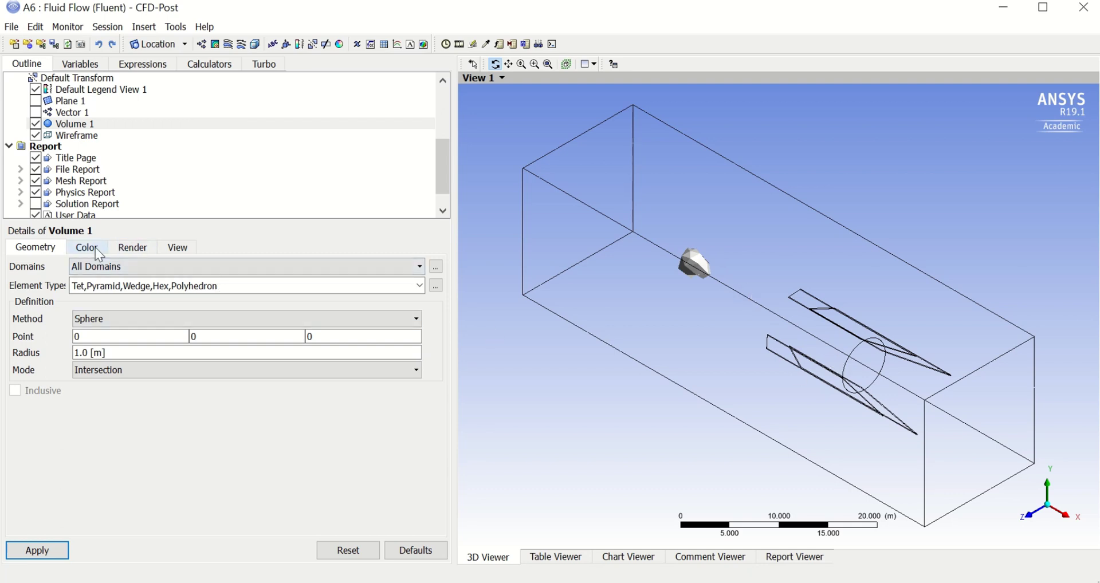
pyautogui.click(98, 339)
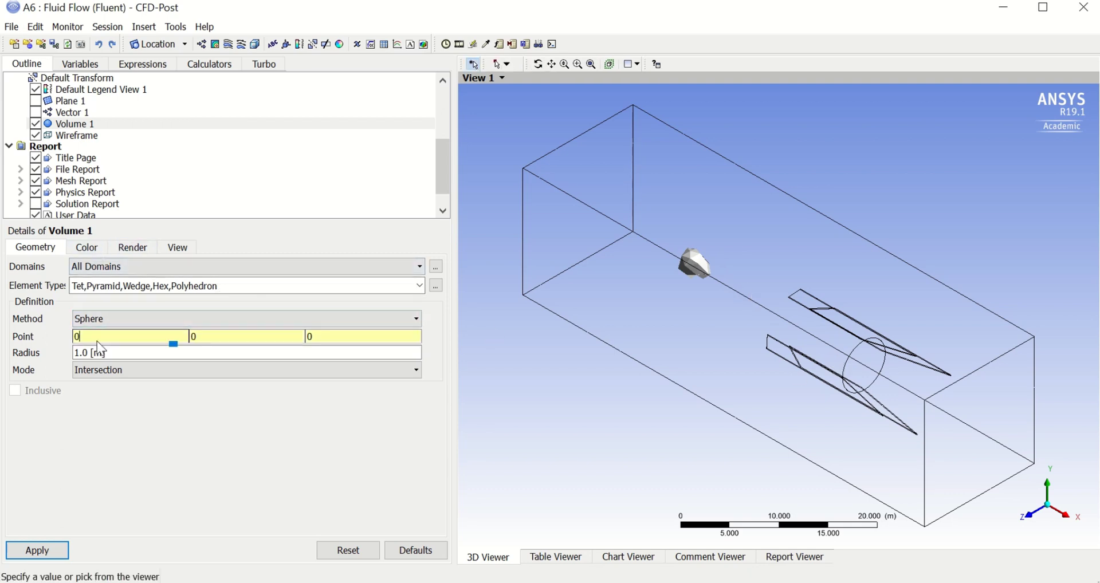
pyautogui.moveTo(173, 345); pyautogui.dragTo(132, 343)
pyautogui.click(37, 550)
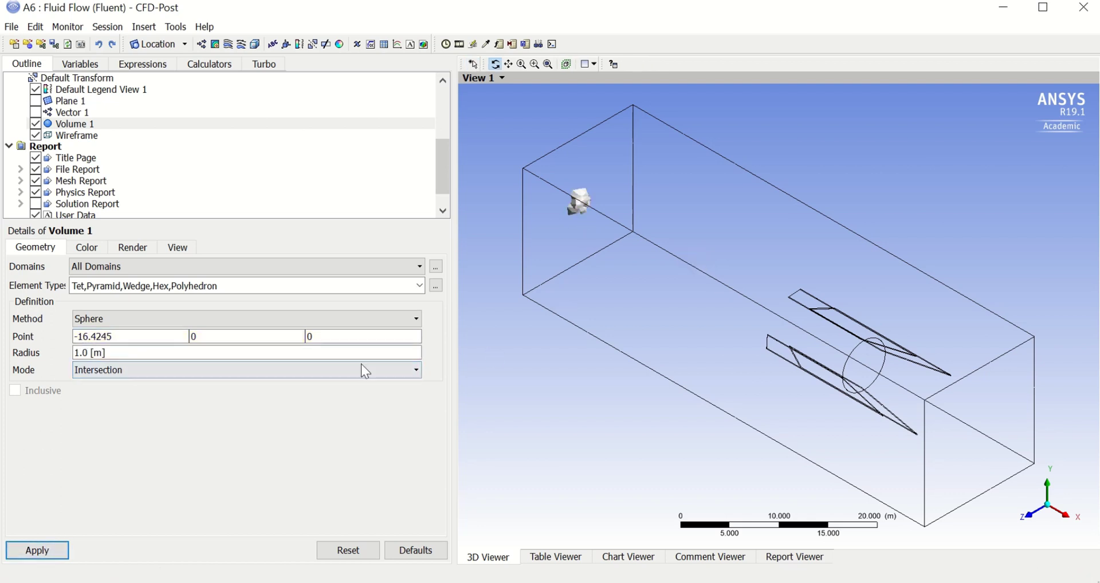
# Enlarge the Volume 1 sphere radius to 3 m
pyautogui.click(325, 352)
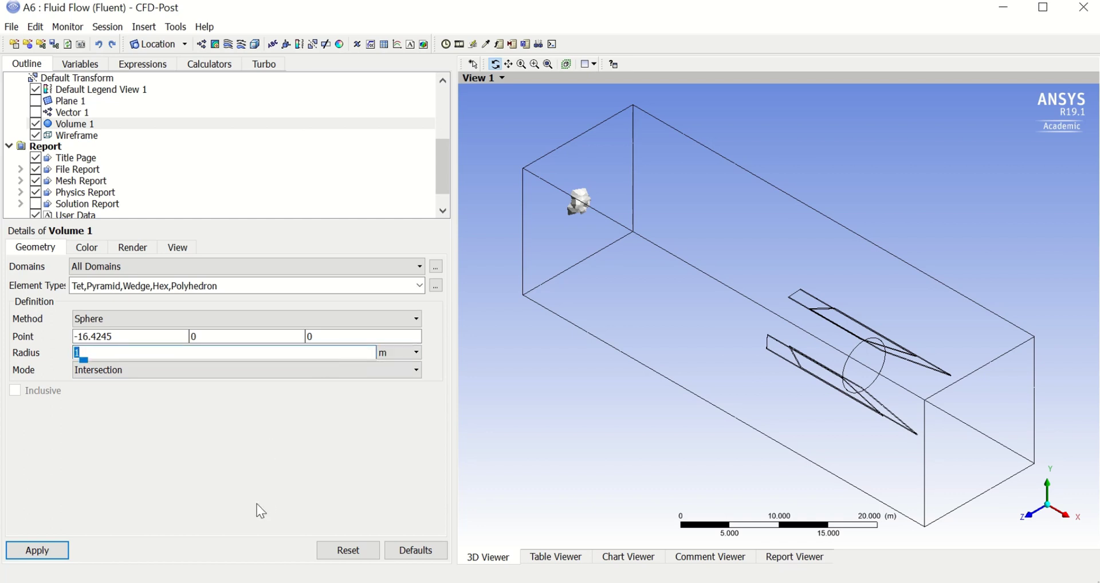
pyautogui.write('3')
pyautogui.click(23, 549)
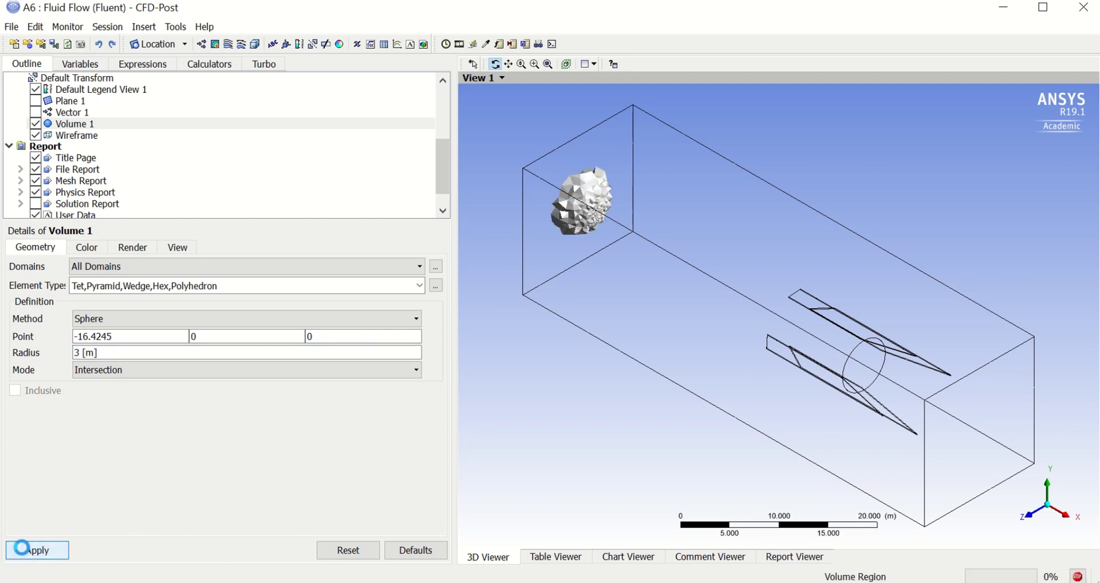
# Turn off Show Faces for Volume 1 so the sphere is hidden
pyautogui.click(127, 249)
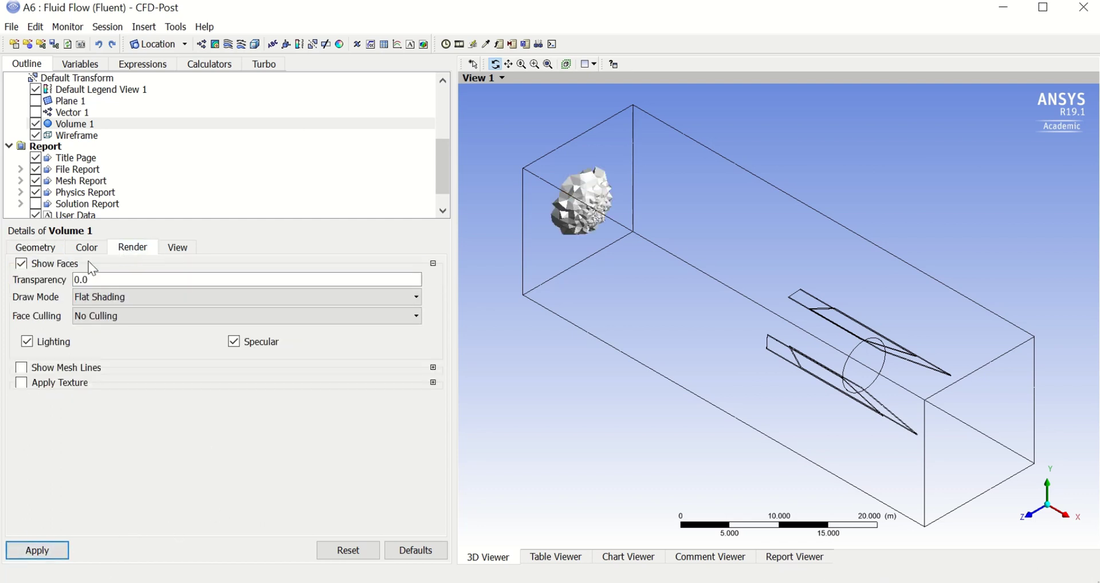
pyautogui.click(22, 265)
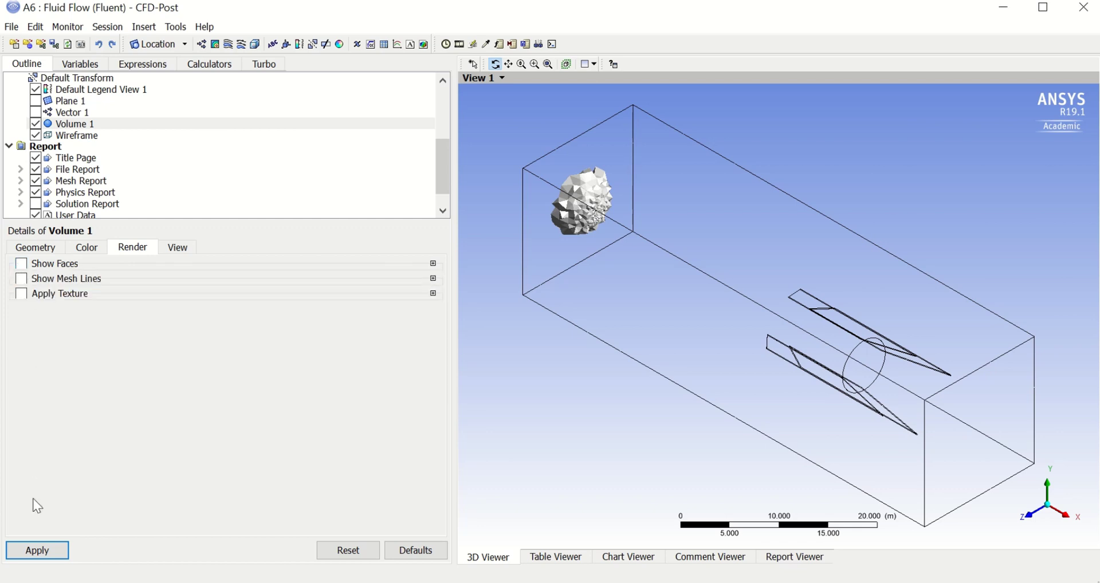
pyautogui.click(37, 552)
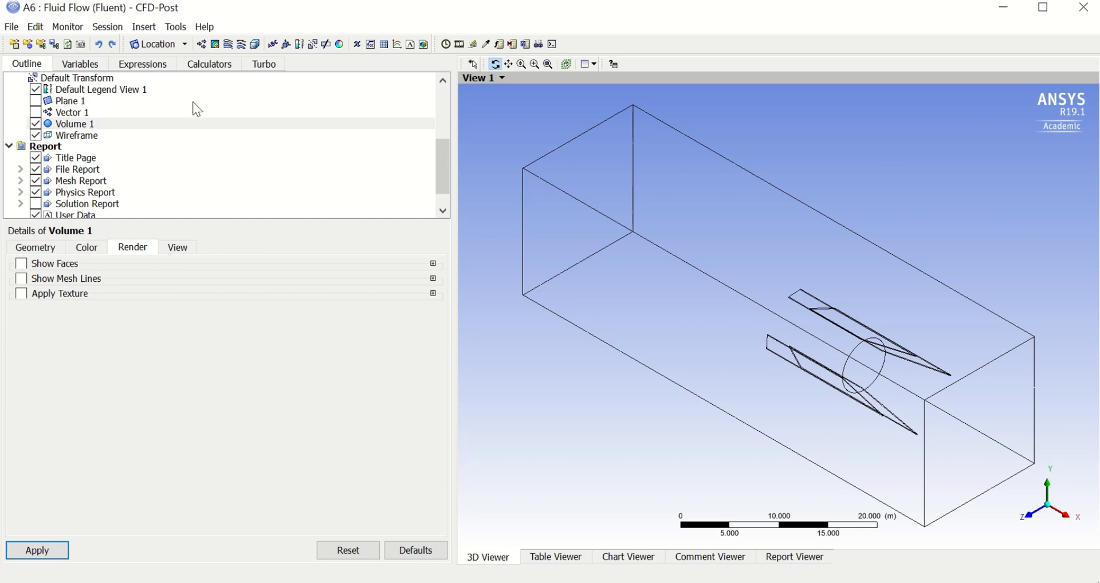
# Create Streamline 1 seeded from Volume 1 with a maximum of 250 points
pyautogui.click(229, 45)
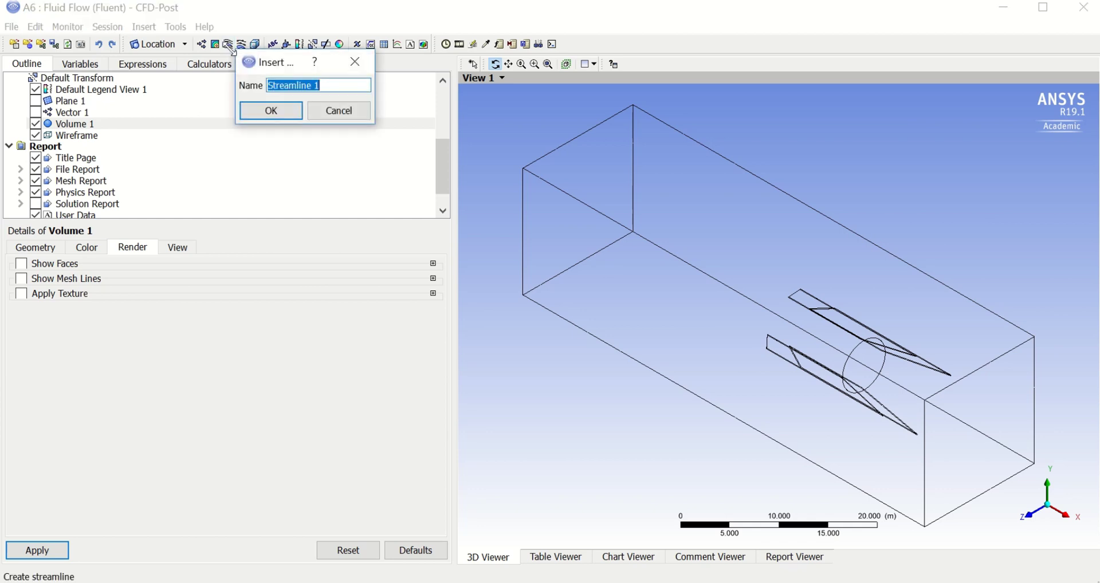
pyautogui.click(274, 114)
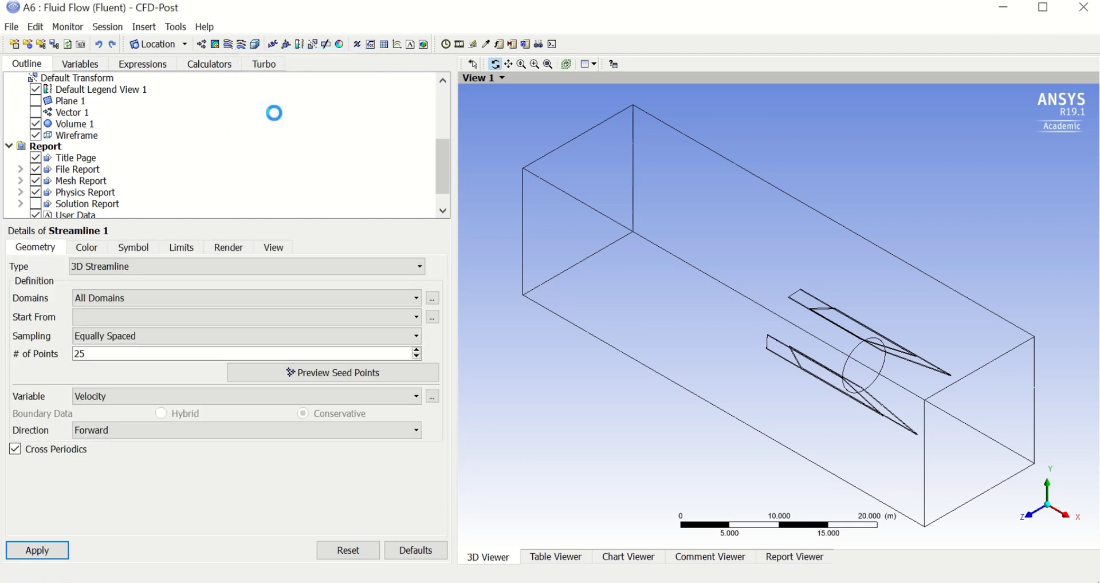
pyautogui.click(126, 314)
pyautogui.click(132, 424)
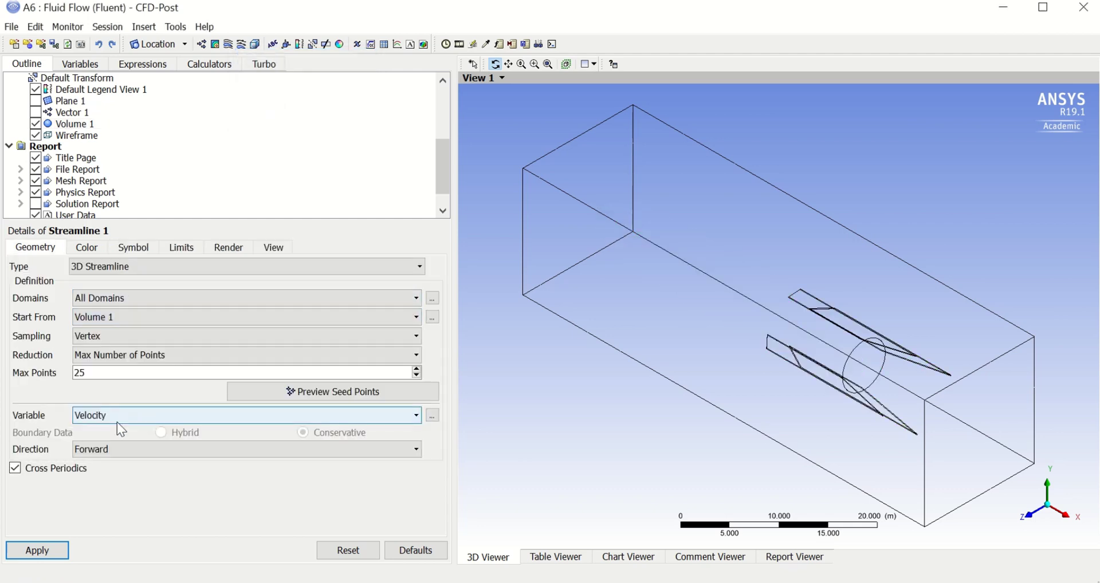
pyautogui.click(97, 376)
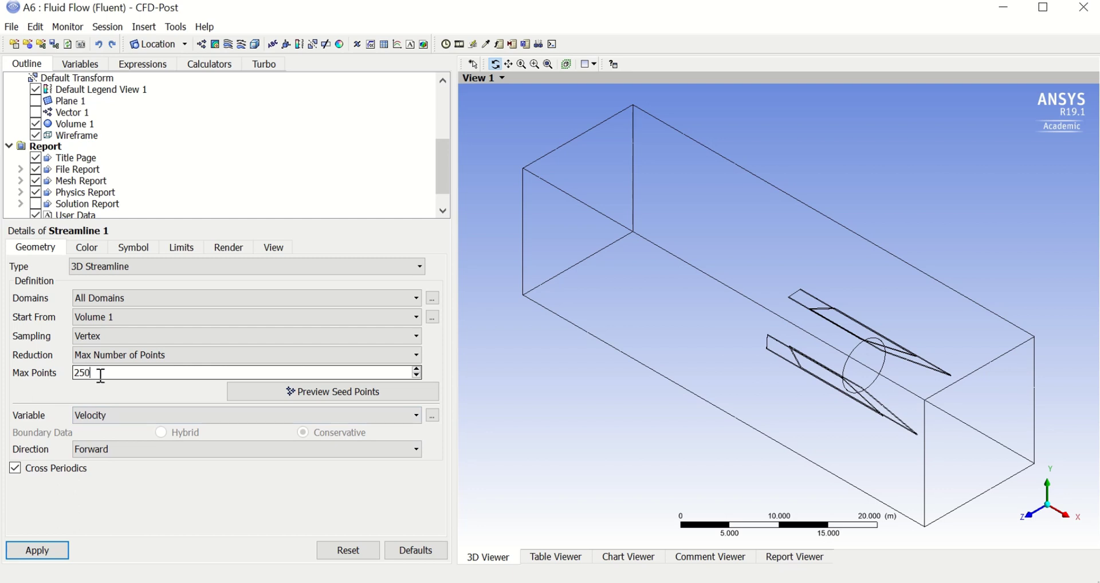
pyautogui.write('0')
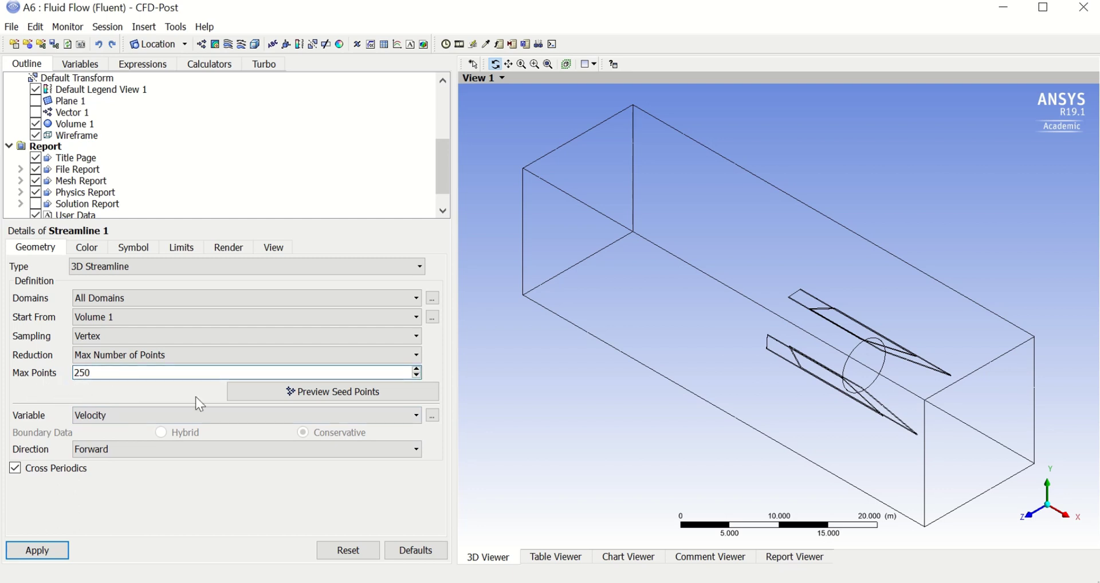
pyautogui.click(47, 550)
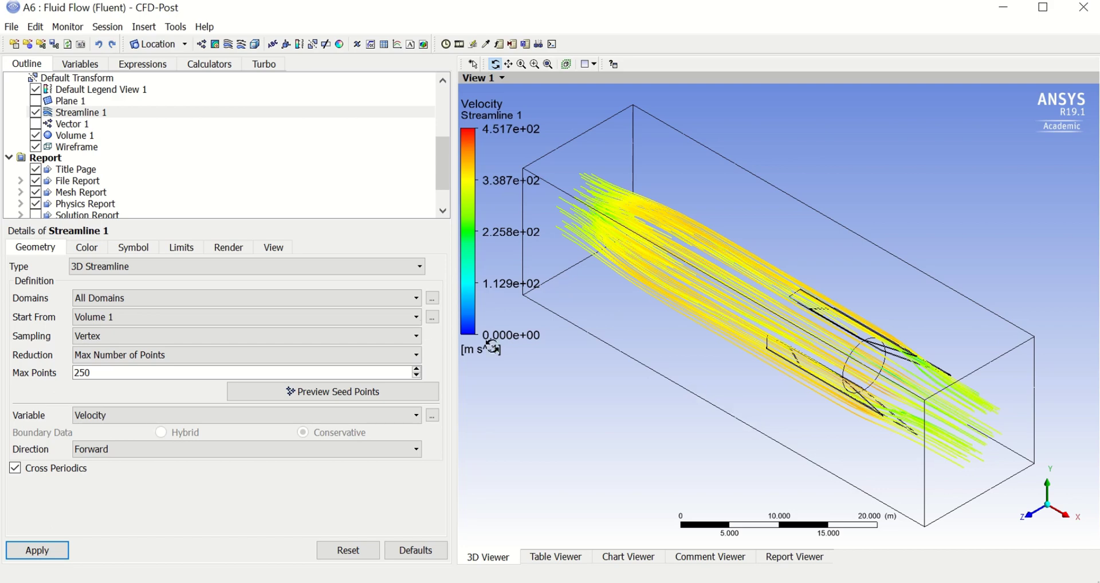
pyautogui.click(462, 45)
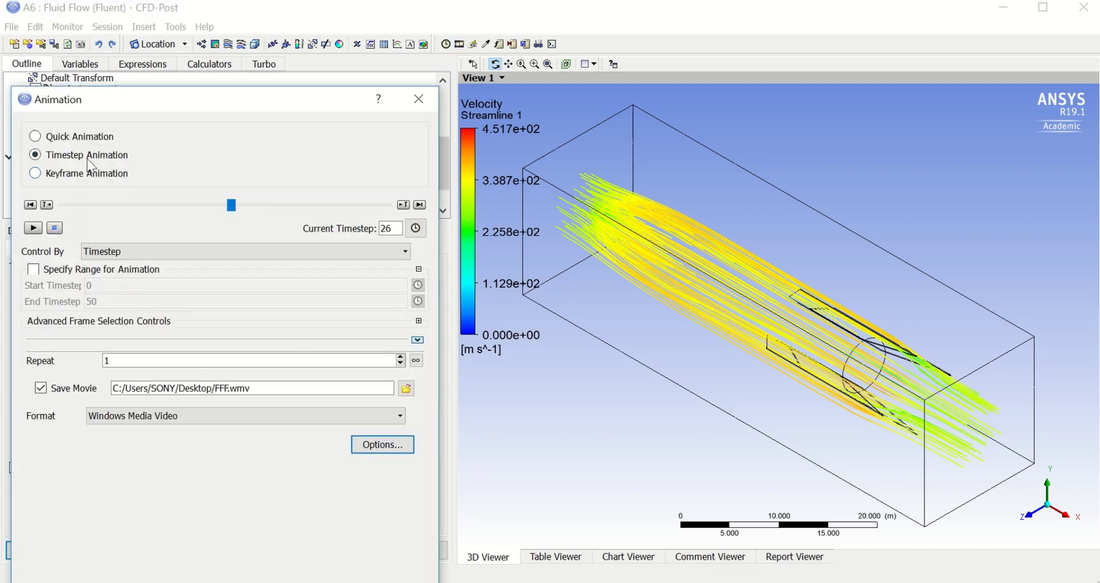
# Record the timestep animation to FFF.wmv, dismissing the Vector 1 warning and overwriting the existing file
pyautogui.click(33, 228)
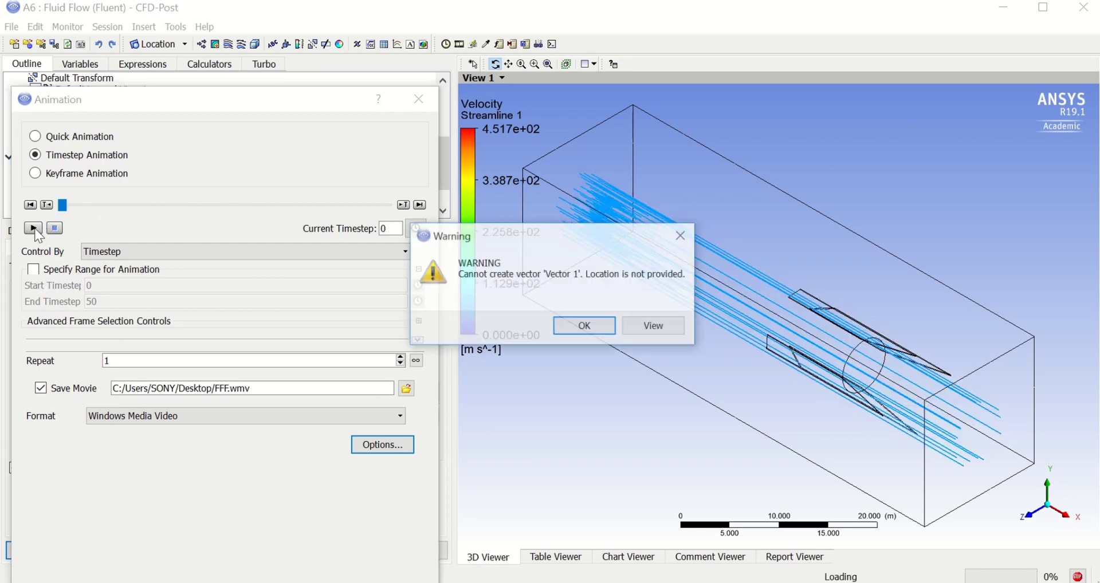
pyautogui.click(586, 328)
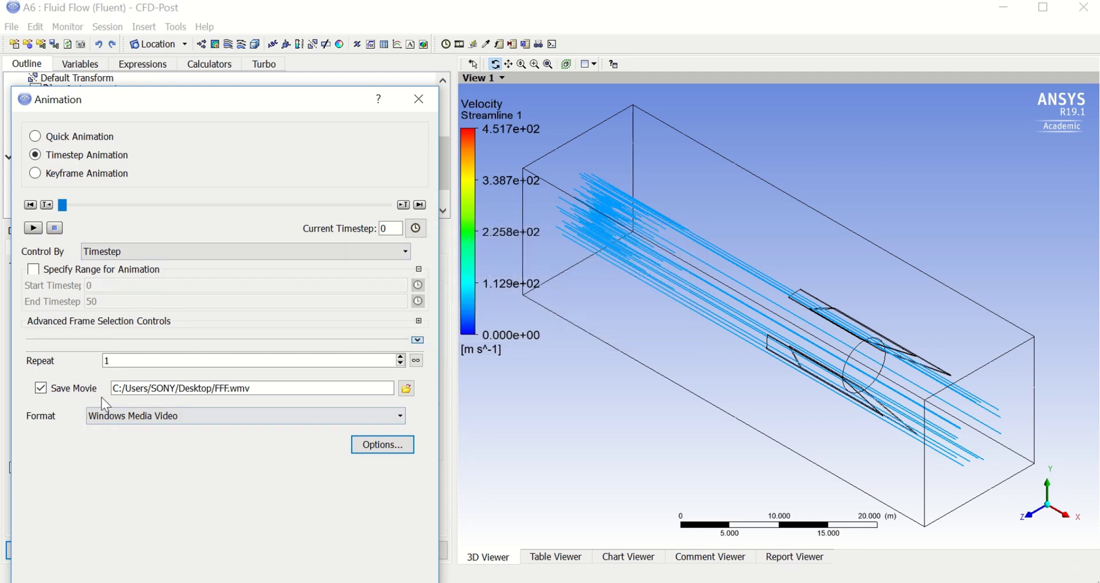
pyautogui.click(33, 229)
pyautogui.click(539, 315)
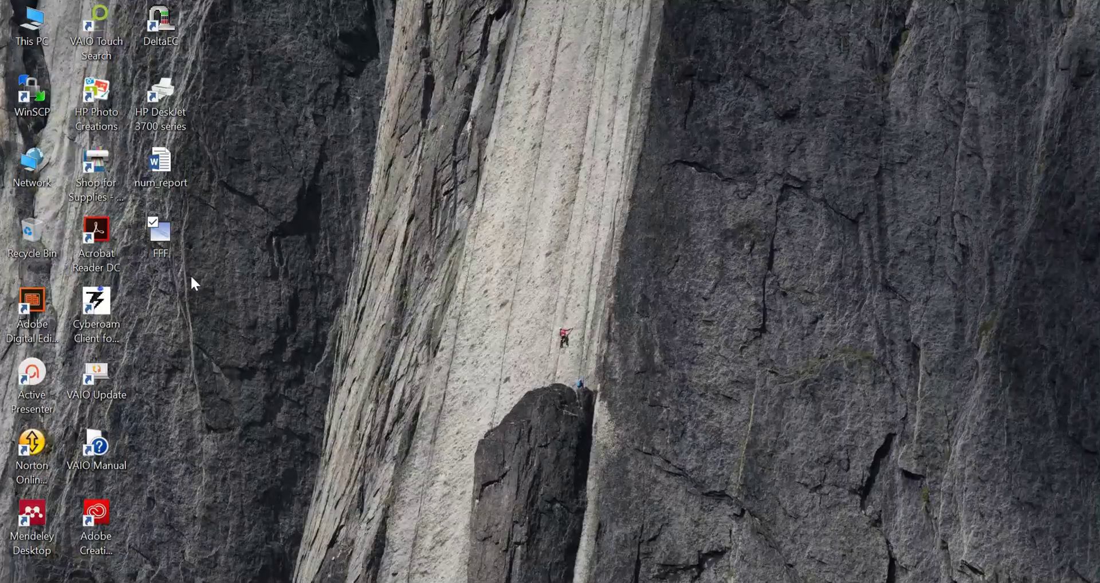
# Watch the FFF streamline movie in Movies & TV, then close the player
pyautogui.doubleClick(164, 250)
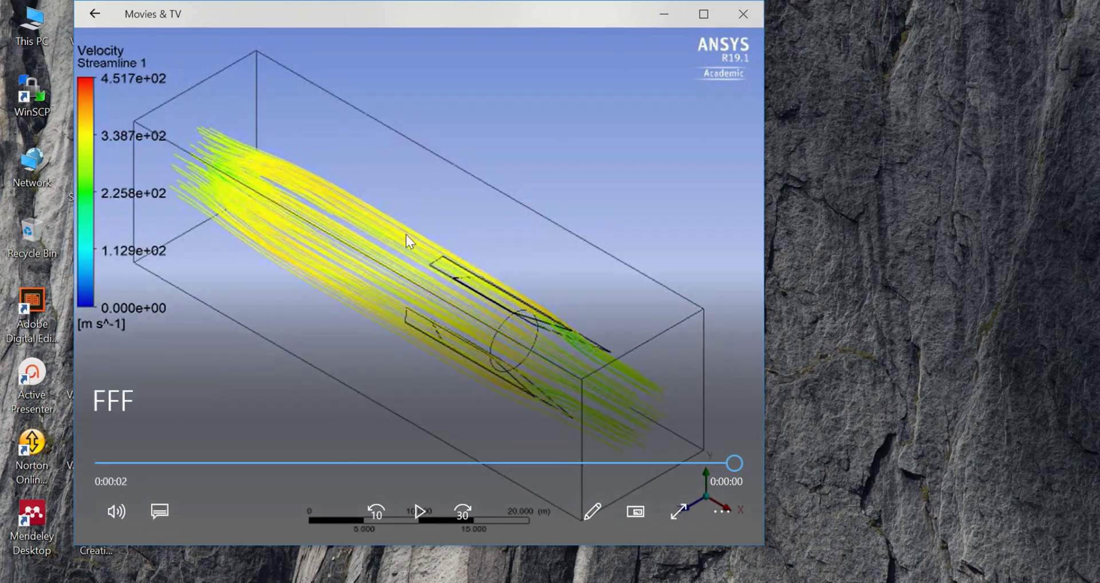
pyautogui.moveTo(279, 15); pyautogui.dragTo(323, 31)
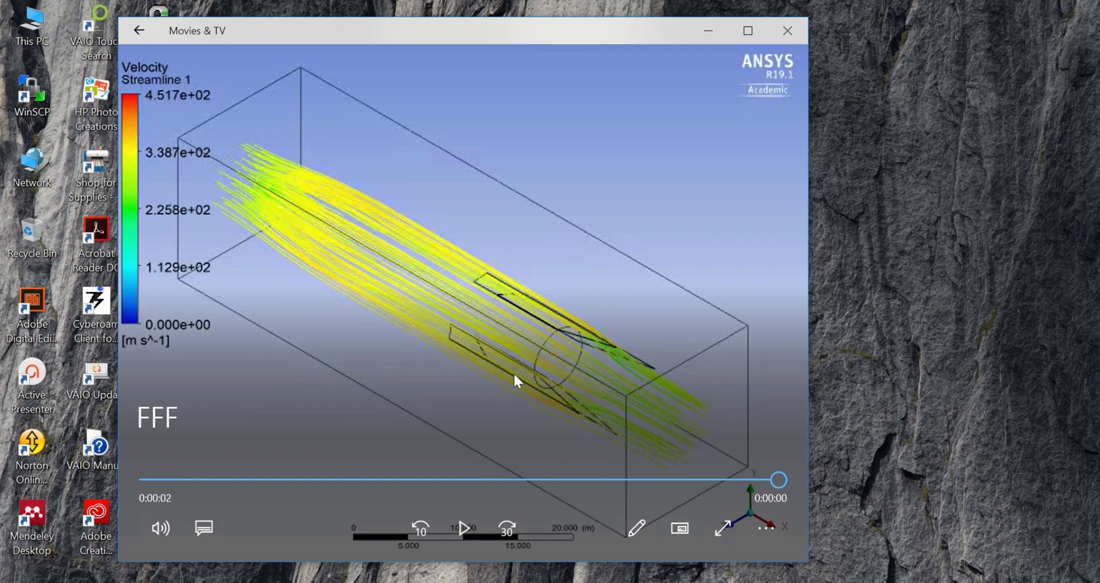
pyautogui.click(788, 39)
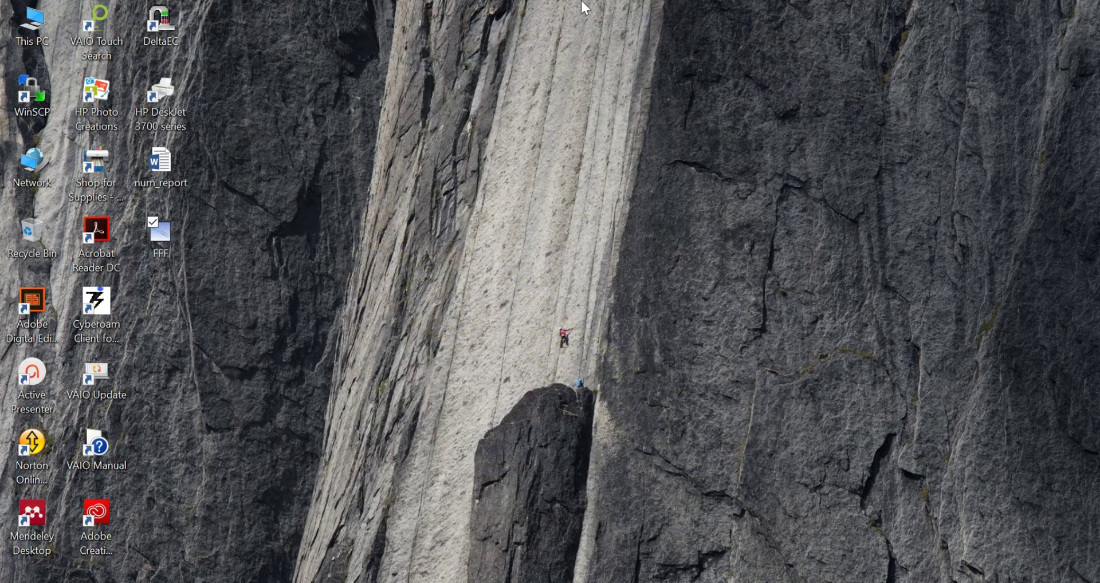
pyautogui.moveTo(549, 13)
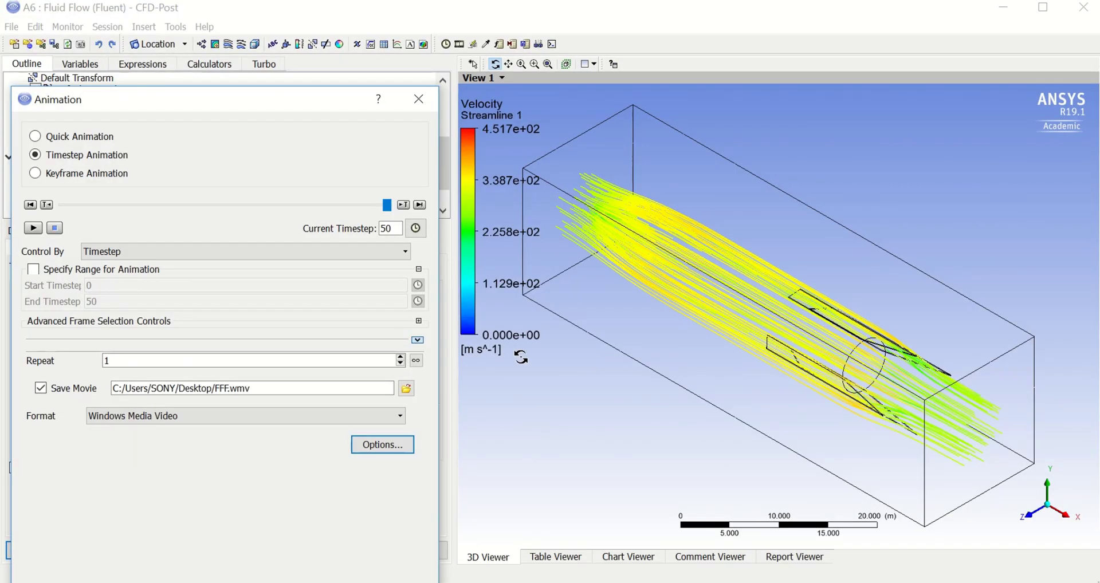
# Play a Quick Animation of Streamline 1 with the speed slowed down
pyautogui.click(57, 138)
pyautogui.click(53, 234)
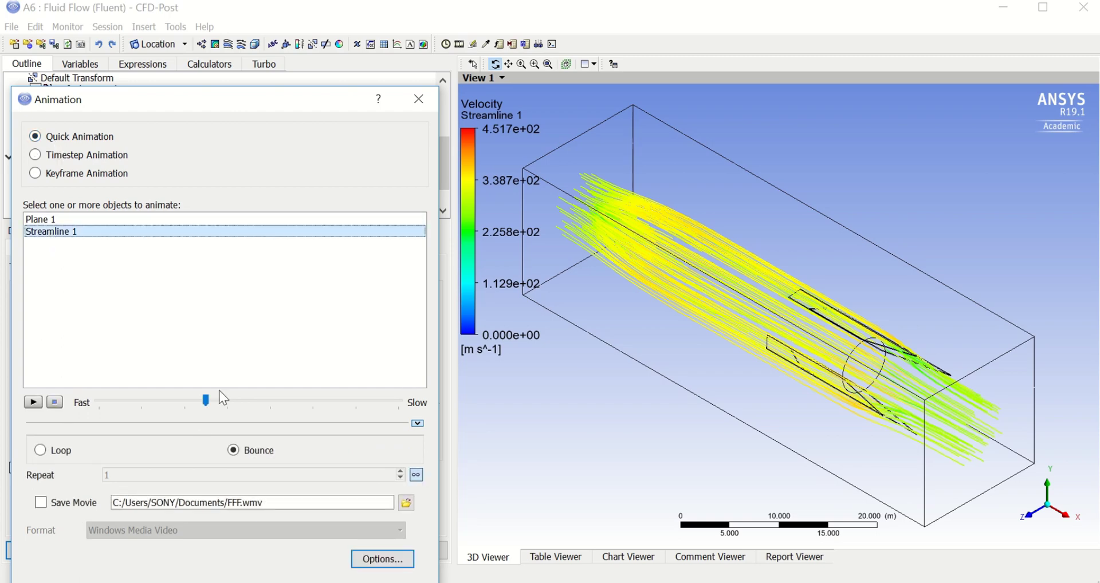
pyautogui.moveTo(208, 404); pyautogui.dragTo(354, 410)
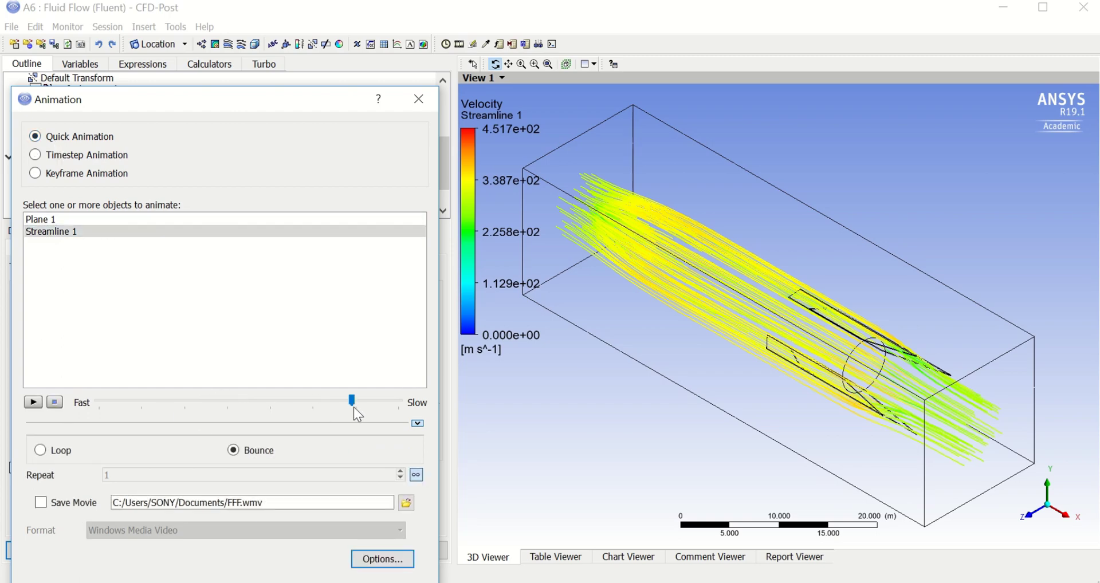
pyautogui.click(33, 402)
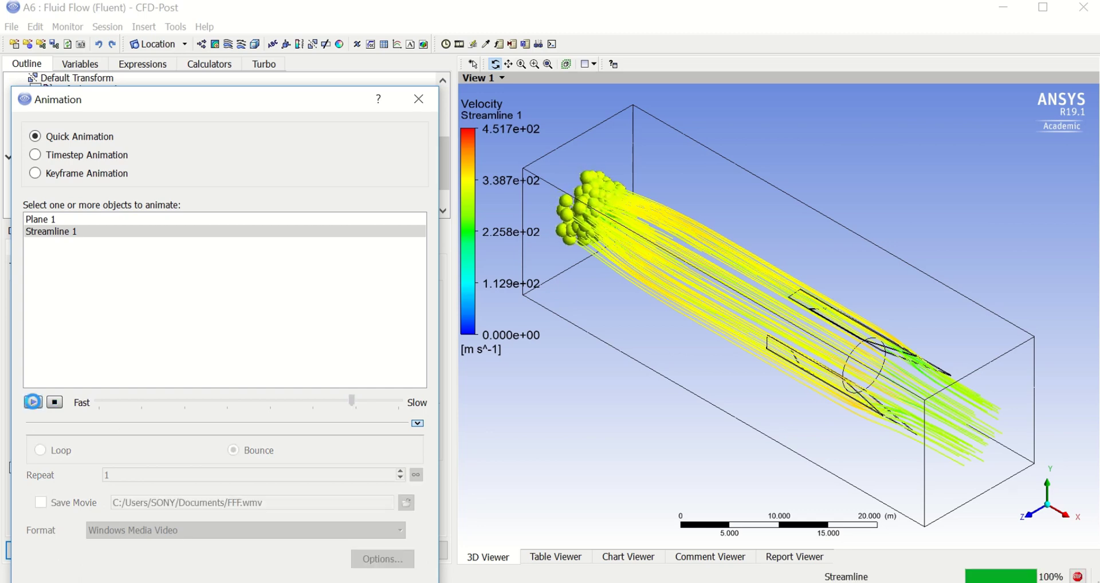